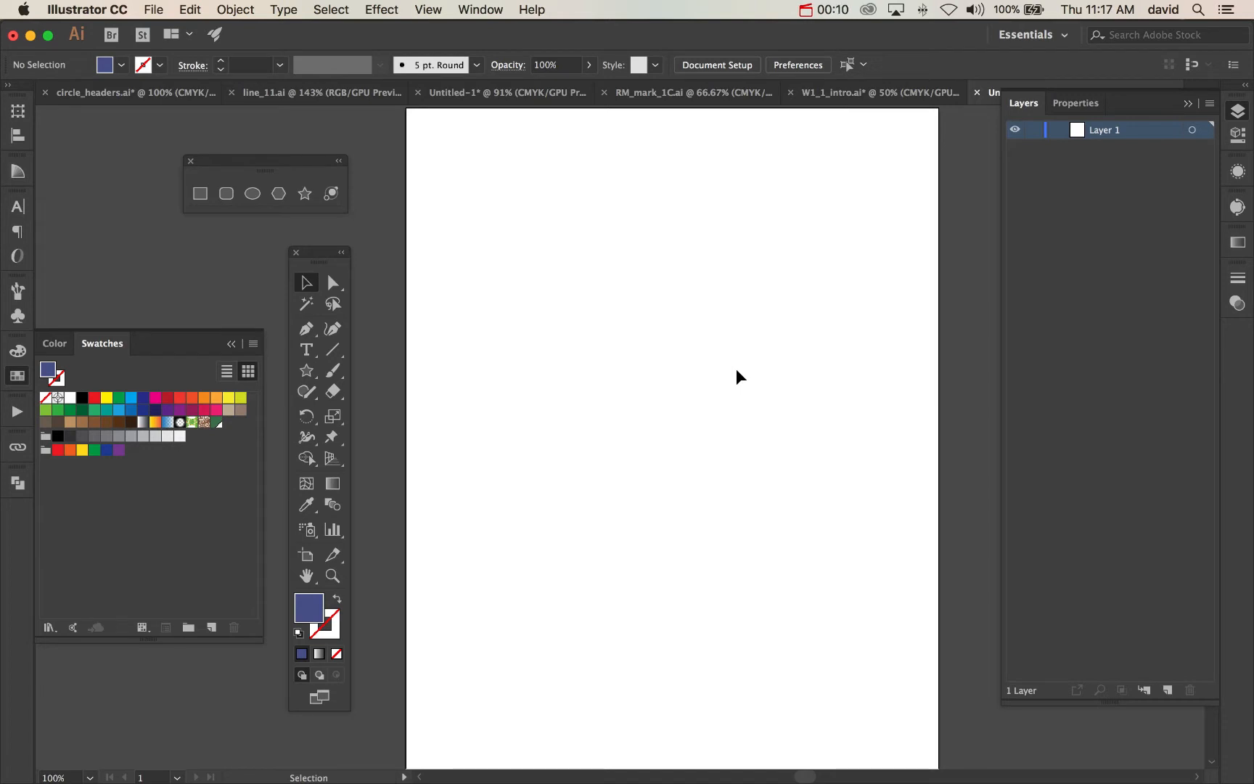
Draw a dark blue rectangle in the artboard's upper area and a red circle about 3.97 in wide overlapping the rectangle's lower-right corner
key("m")
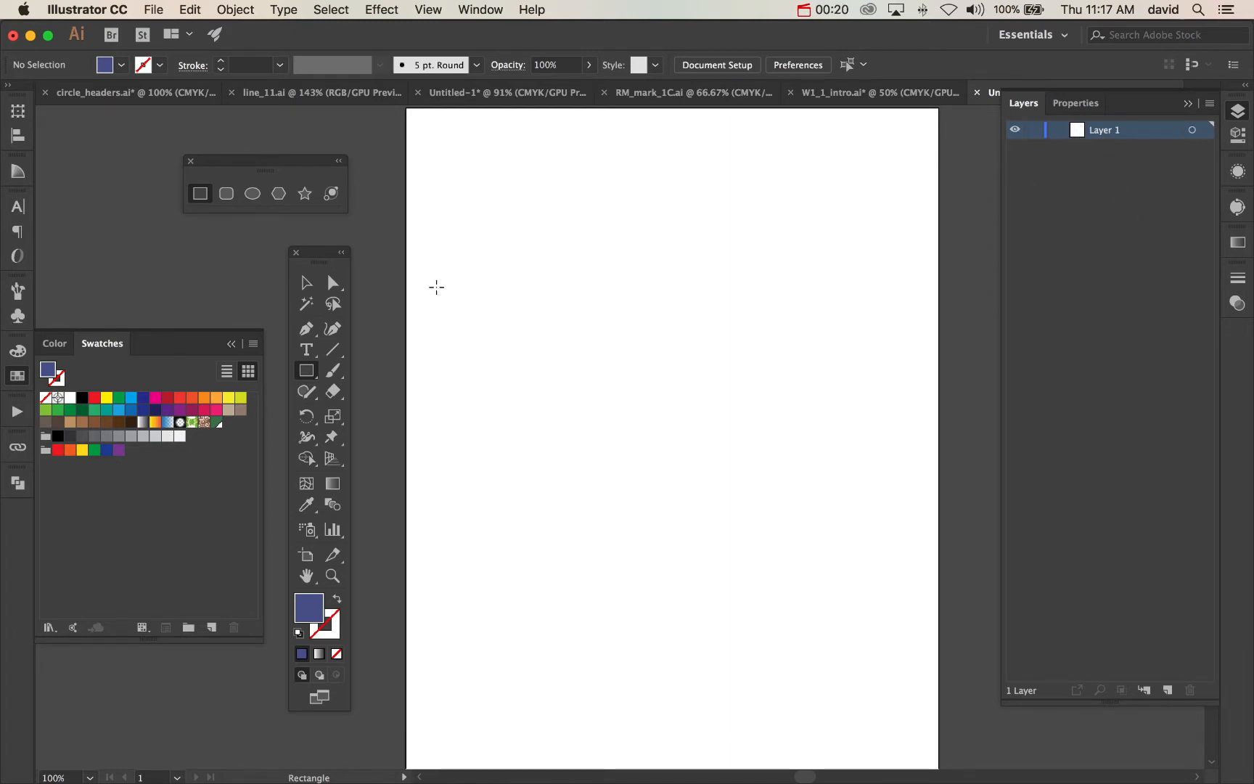
left_click_drag(444, 185, 693, 461)
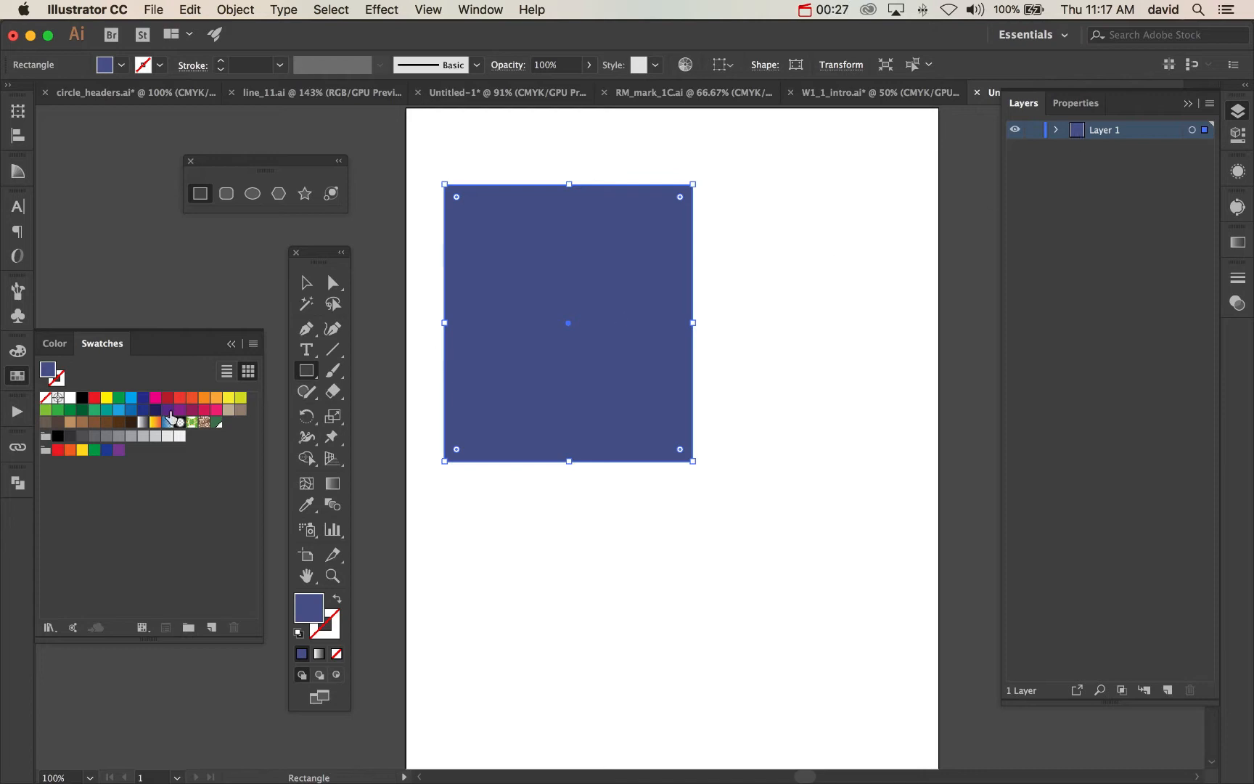
left_click(254, 198)
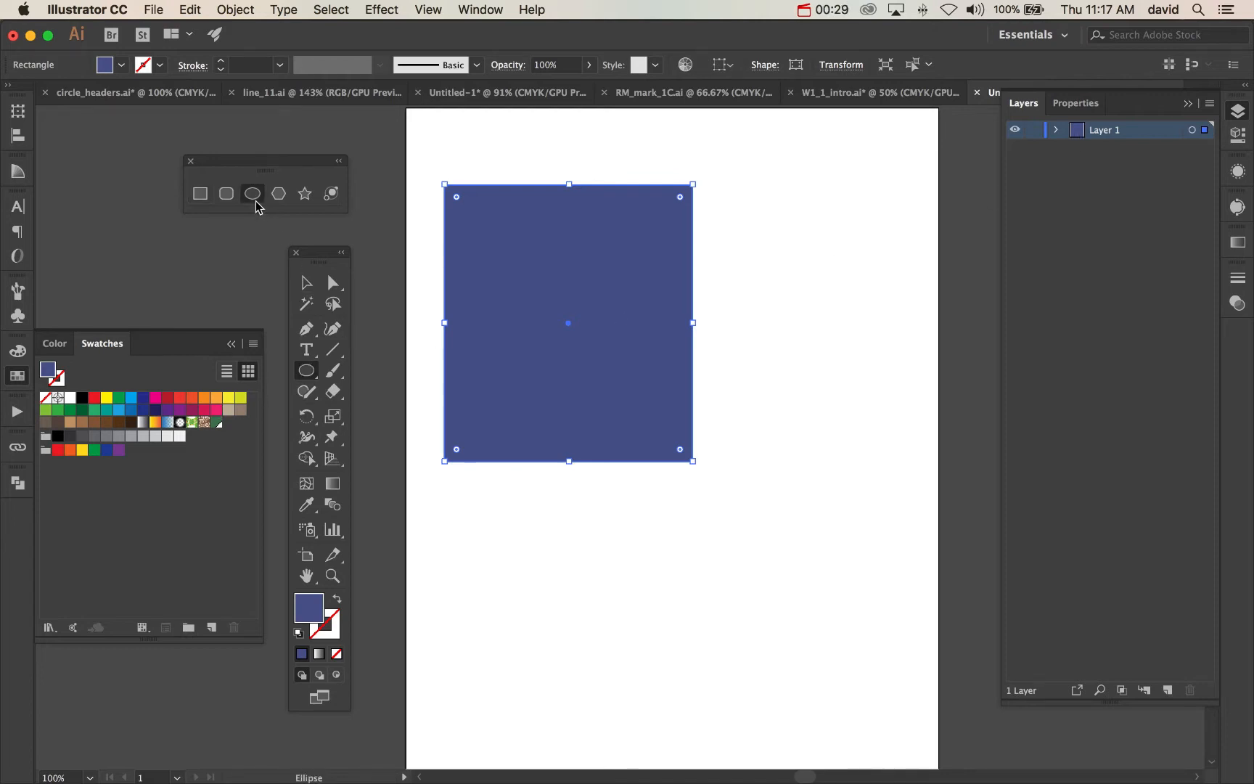
left_click_drag(557, 381, 807, 629)
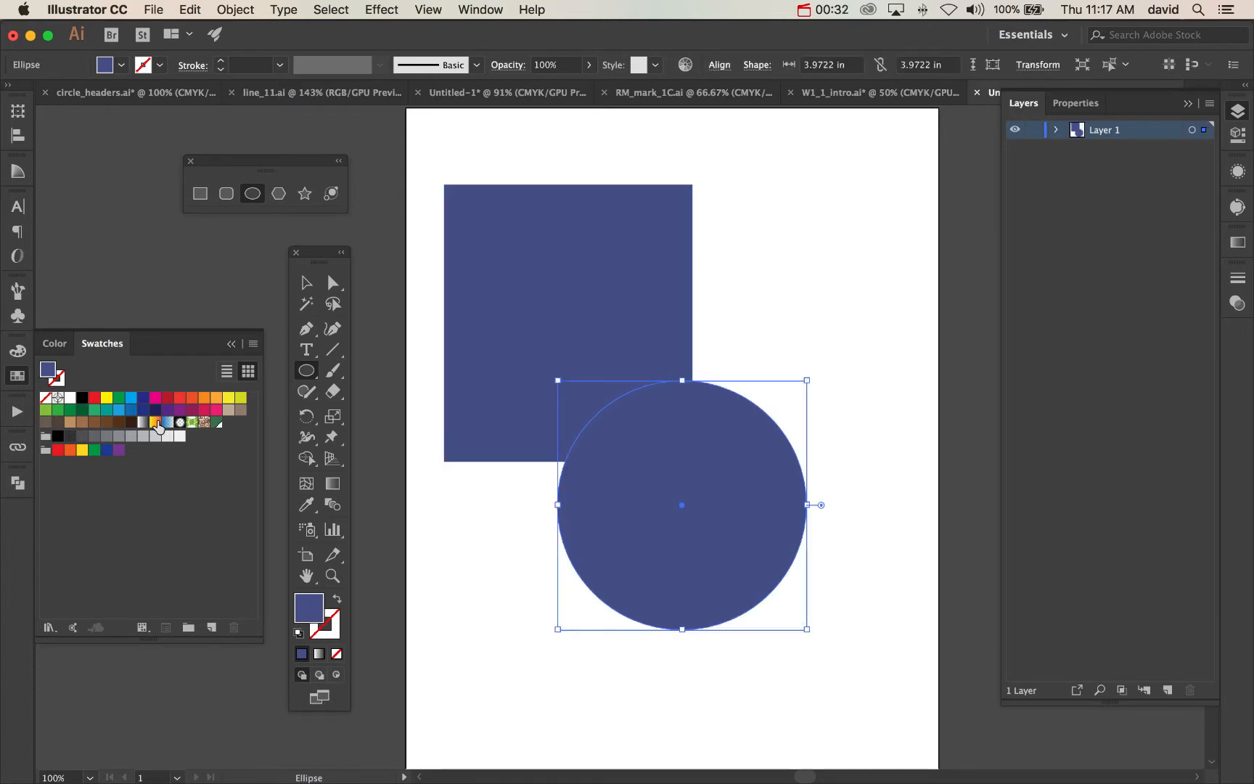
left_click(167, 398)
key("v")
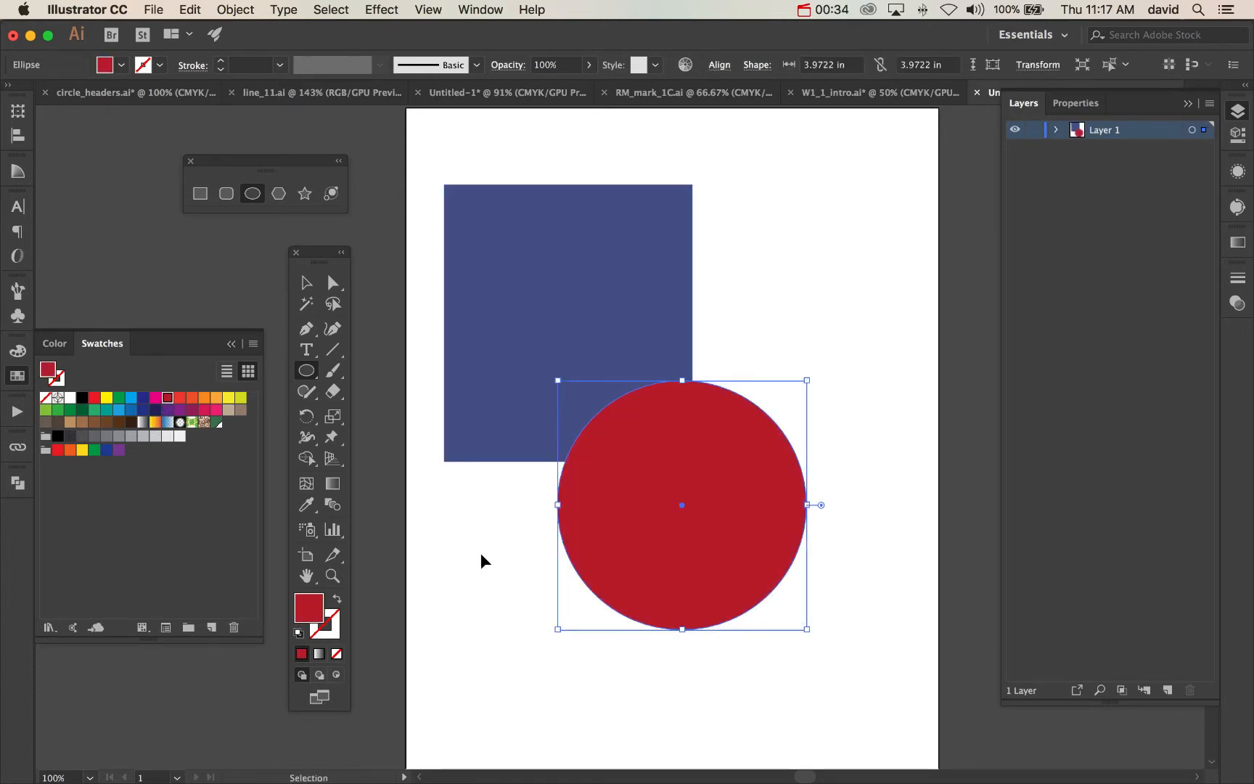
Draw a smaller upright rectangle overlapping the blue rectangle and the red circle, and fill it with orange
left_click(278, 193)
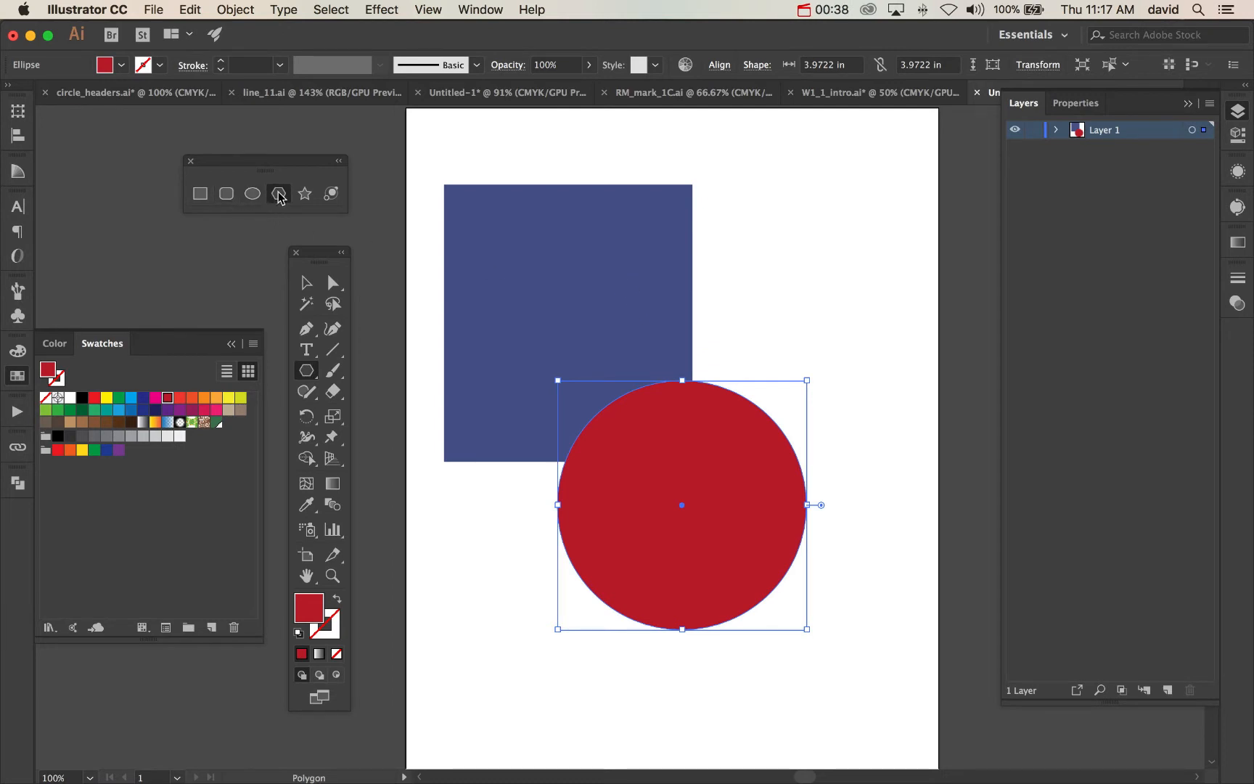
left_click(201, 193)
left_click_drag(531, 226, 644, 548)
key("super+z")
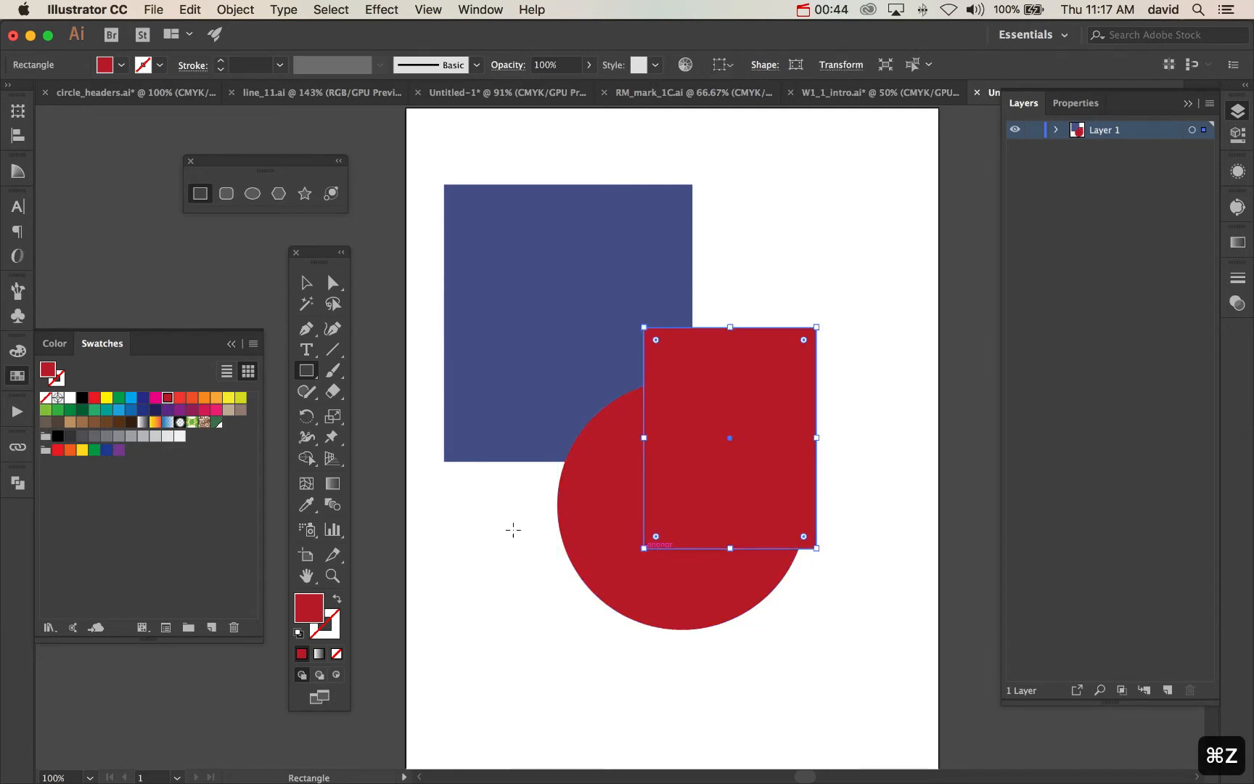
left_click(205, 398)
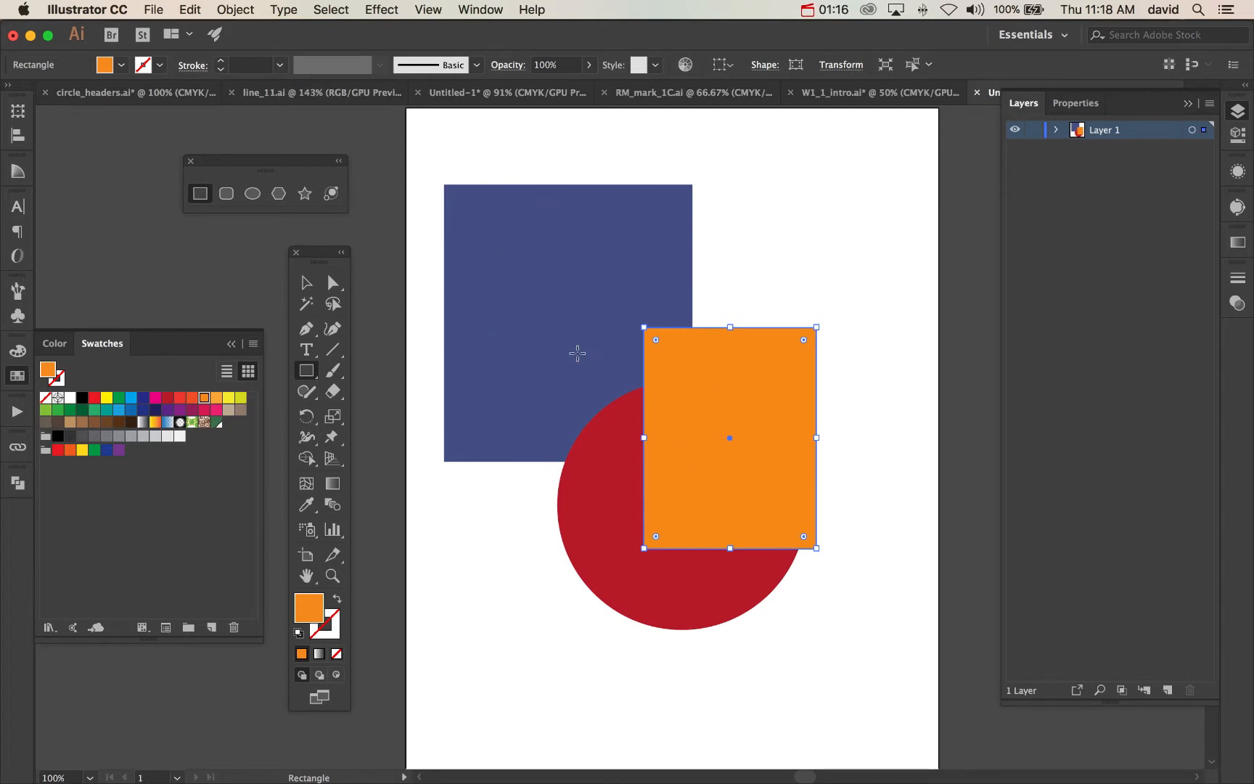
Expand Layer 1 and move the blue rectangle above the orange rectangle and the ellipse in the stacking order
left_click(1055, 131)
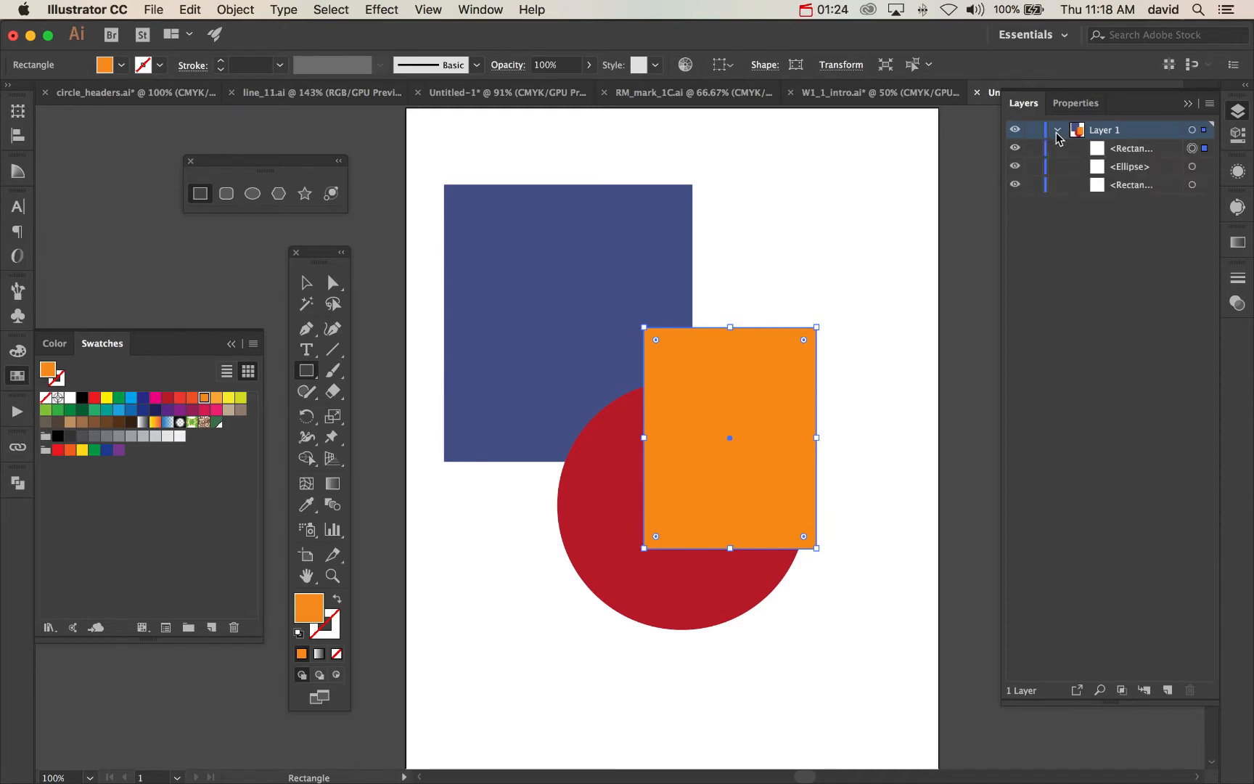
left_click(1100, 189)
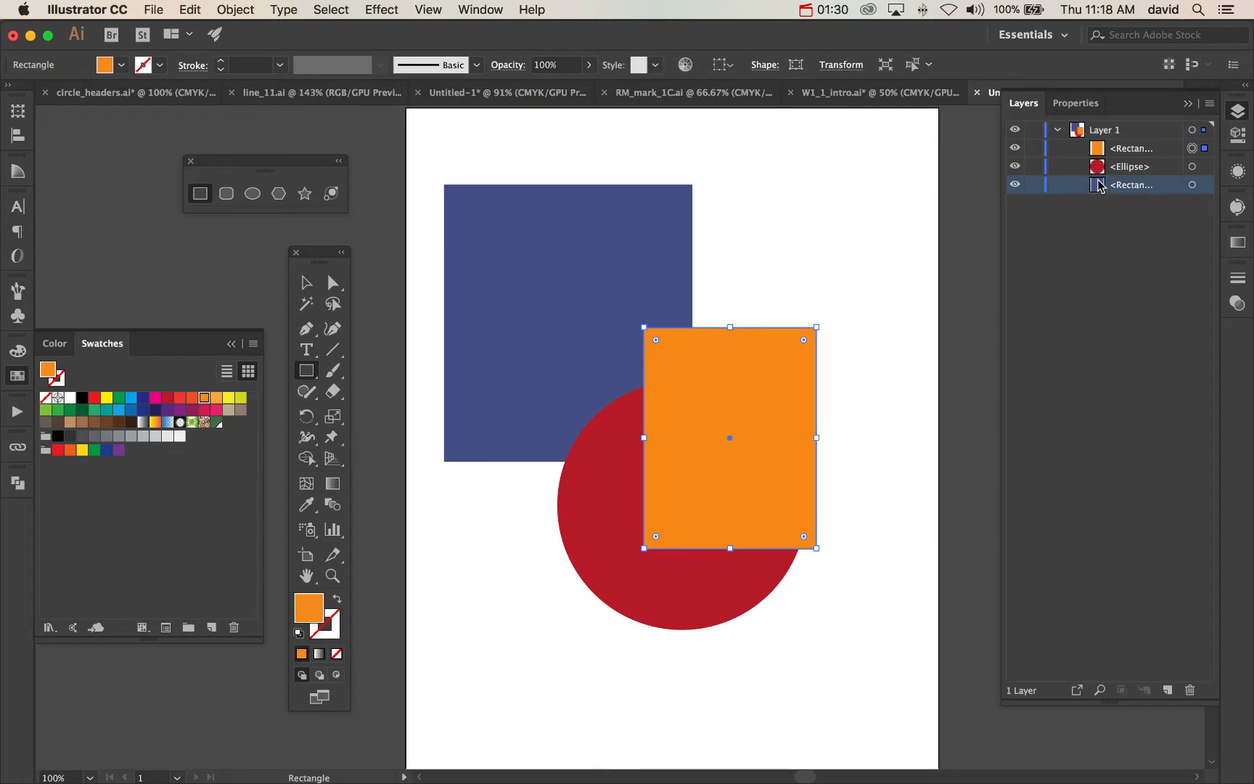
left_click_drag(1099, 188, 1097, 148)
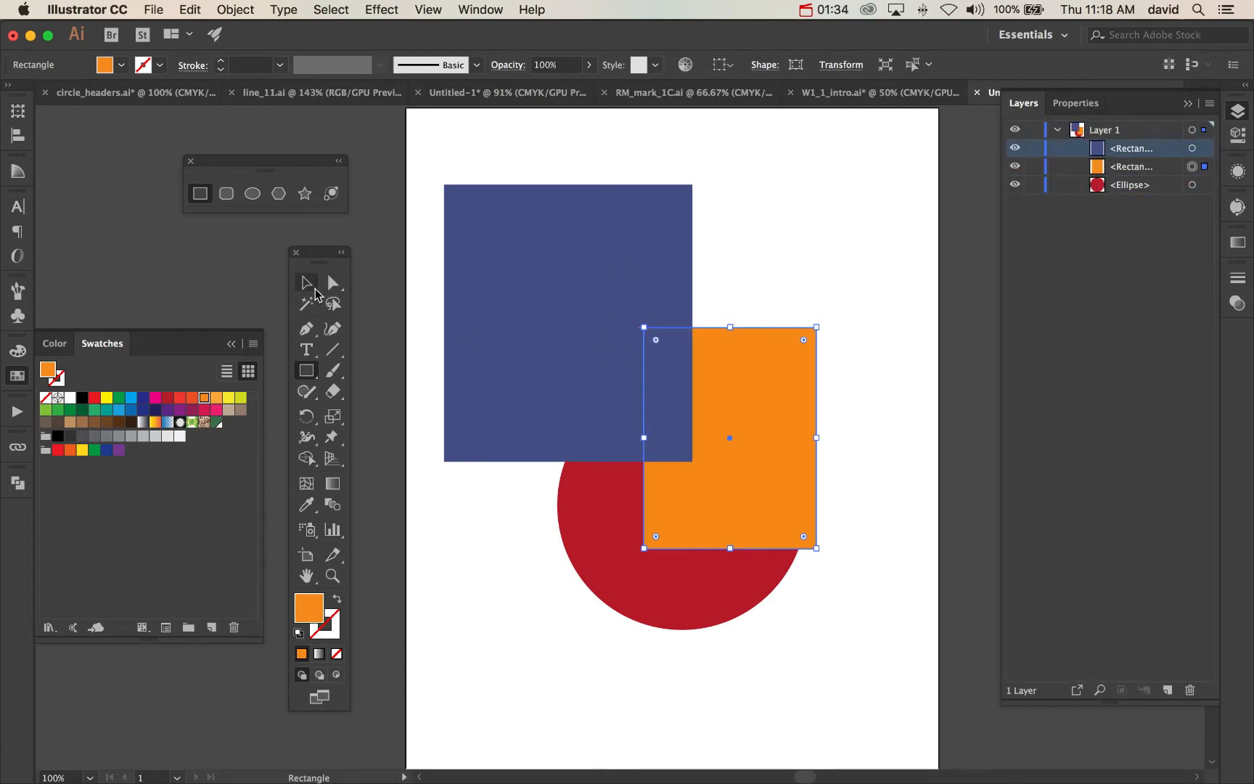
left_click(315, 290)
left_click(758, 256)
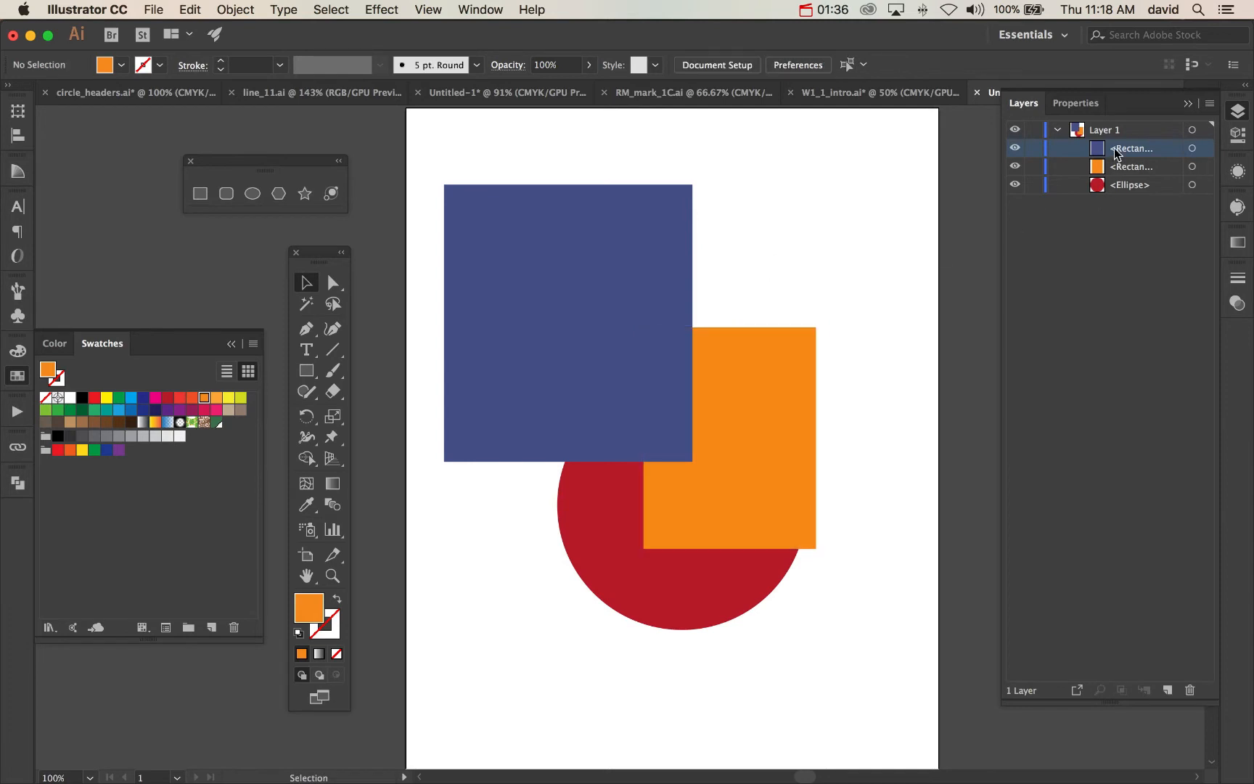
Move the ellipse to the top of Layer 1's stacking order and shift the circle left over the blue rectangle's lower edge
left_click(1098, 191)
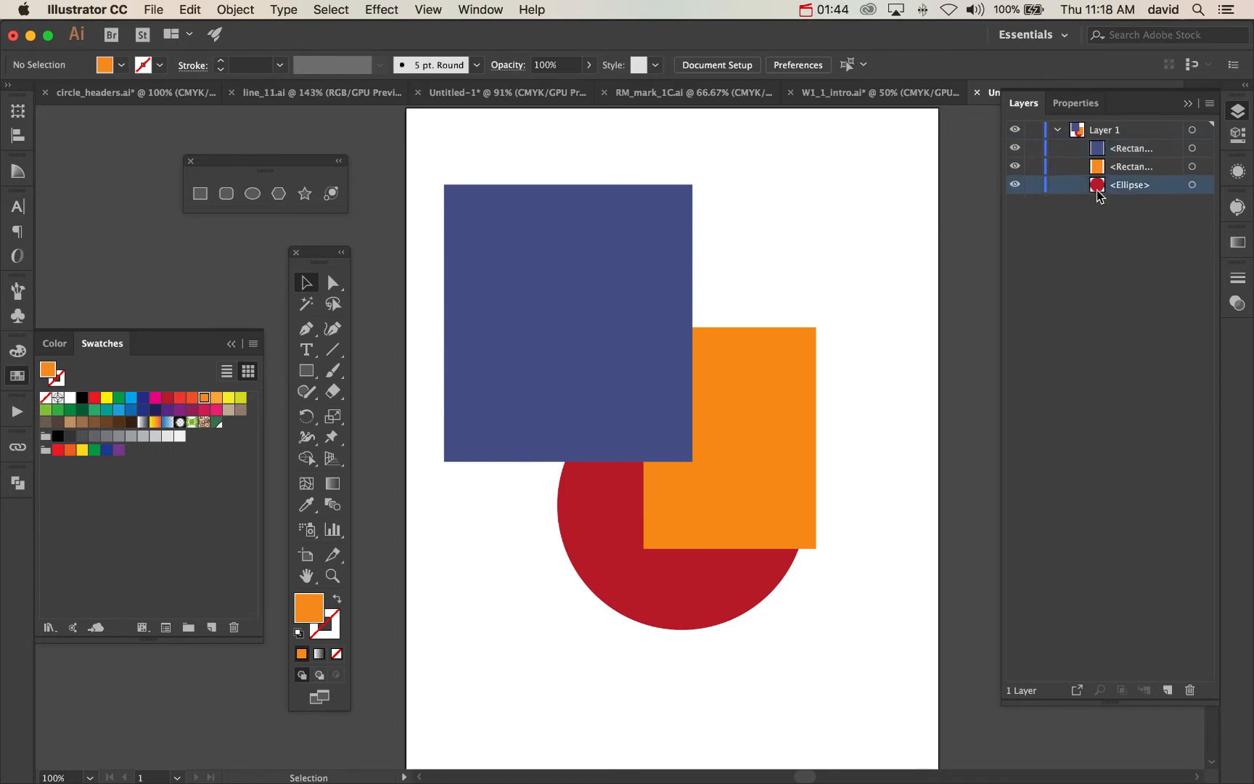
left_click_drag(1100, 190, 1102, 140)
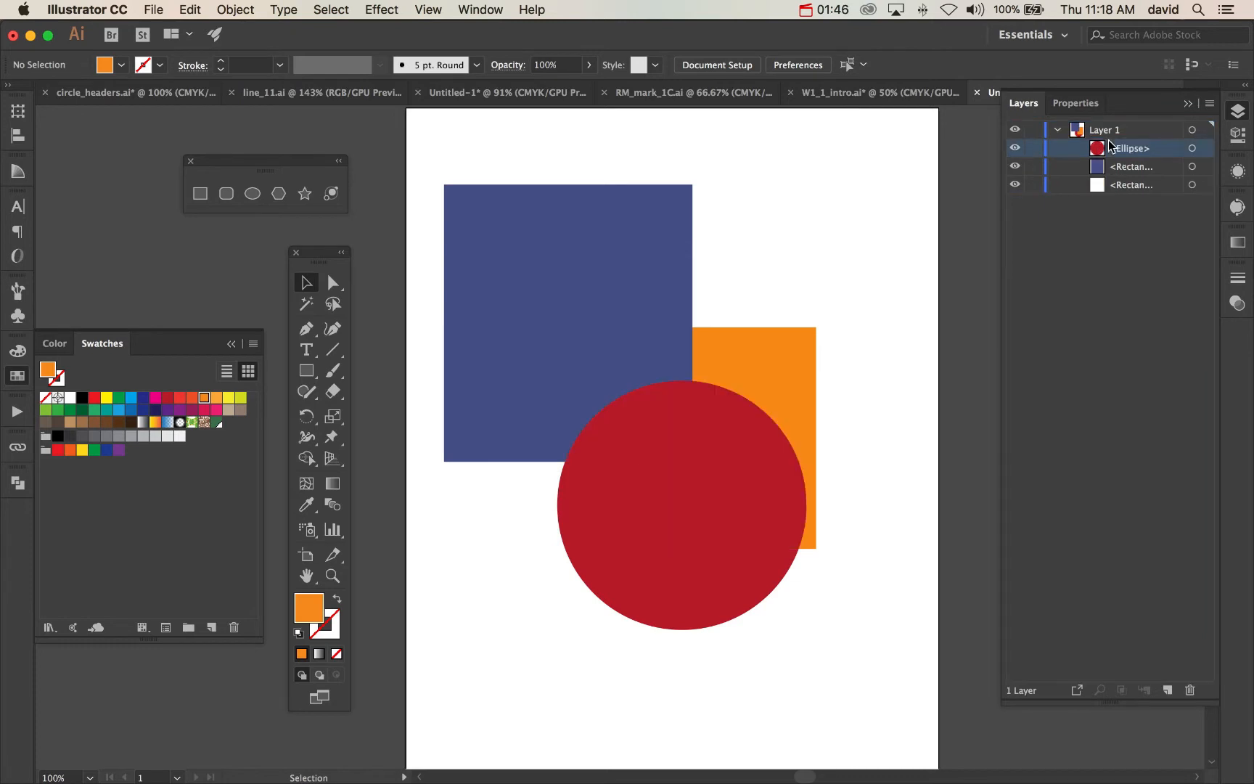
left_click_drag(740, 473, 636, 479)
left_click(953, 359)
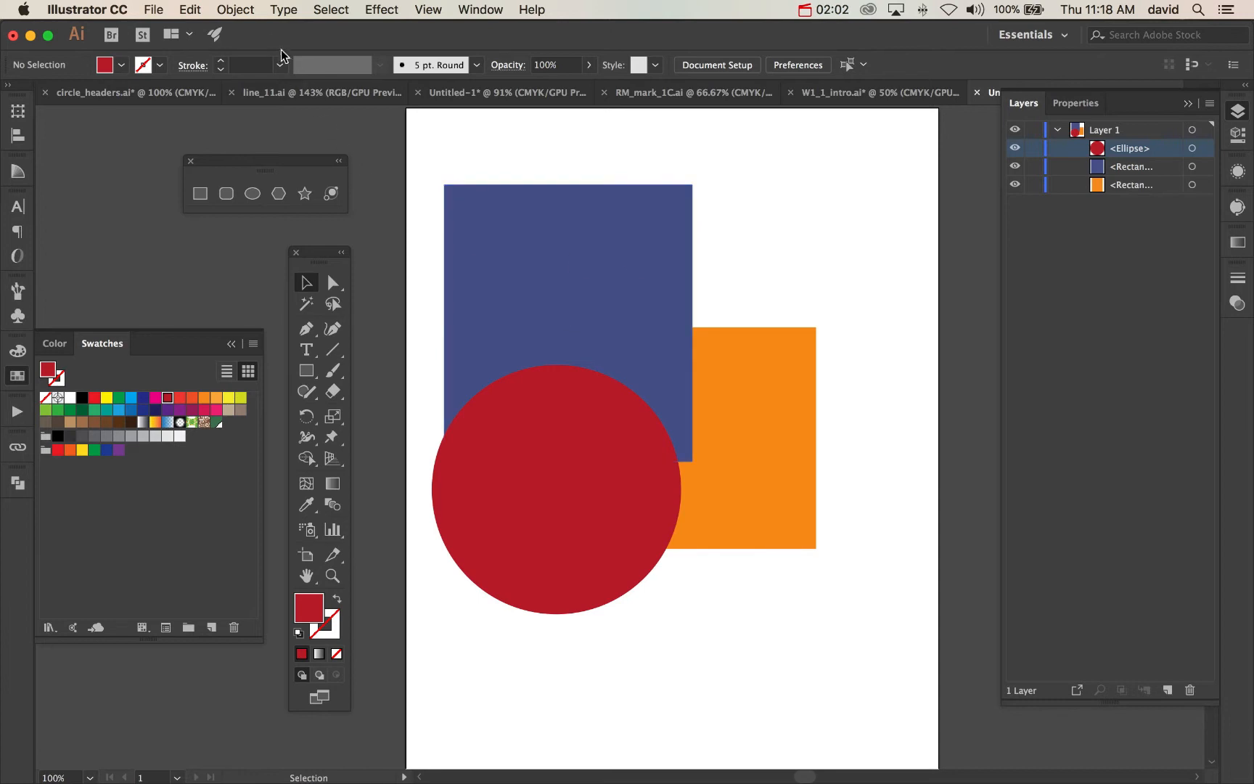
Send the red circle to the back, behind both rectangles
left_click(545, 390)
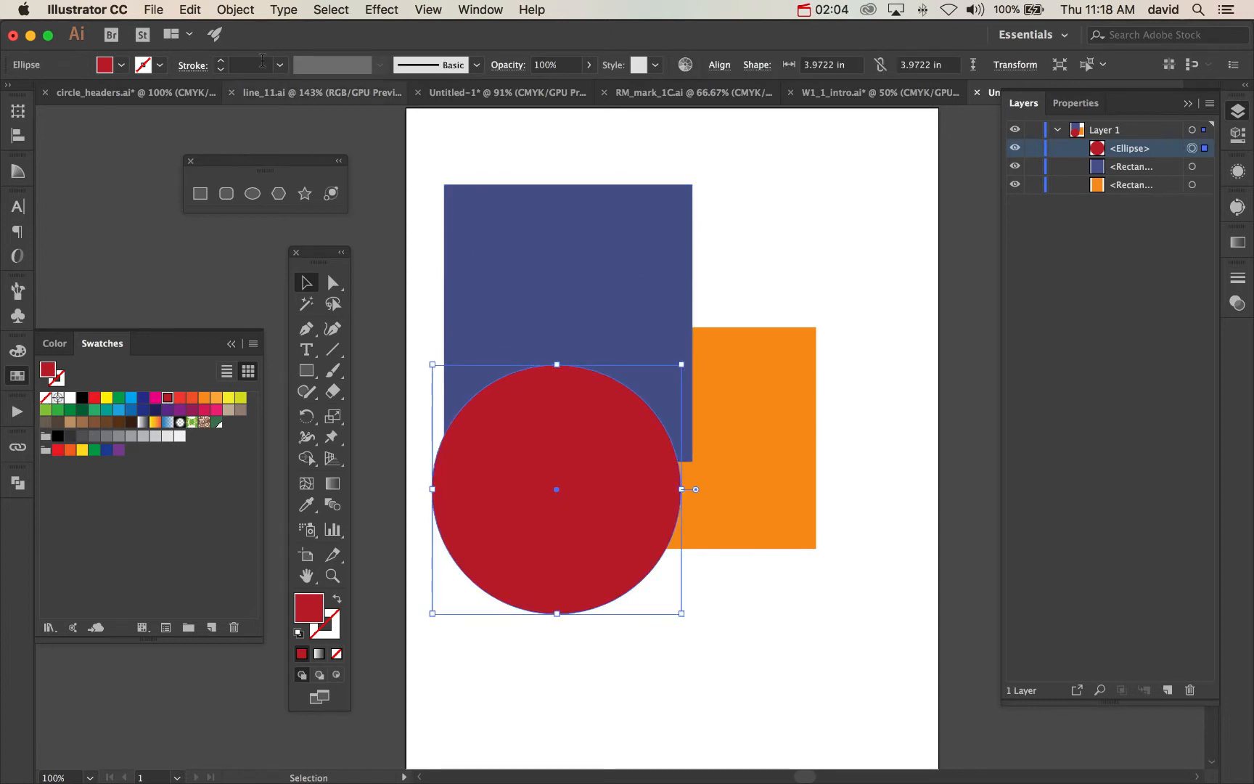
left_click(234, 10)
mouse_move(250, 47)
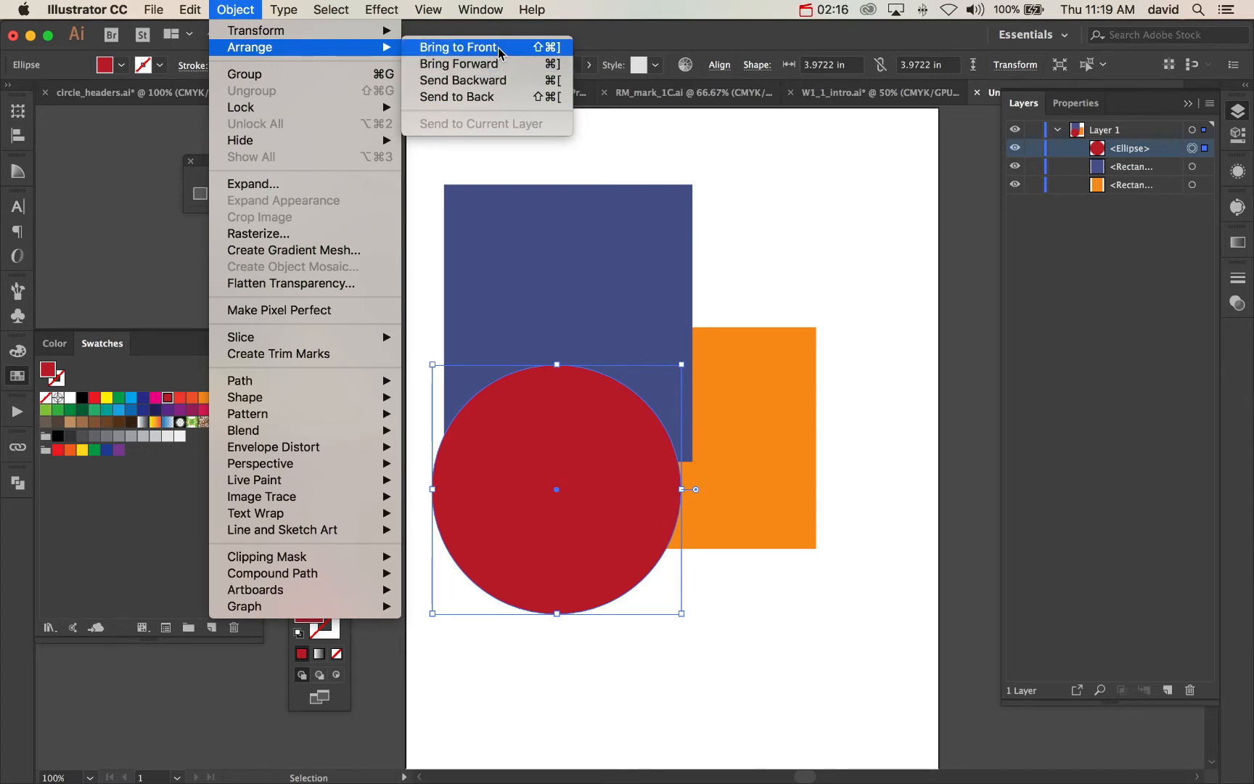
left_click(478, 102)
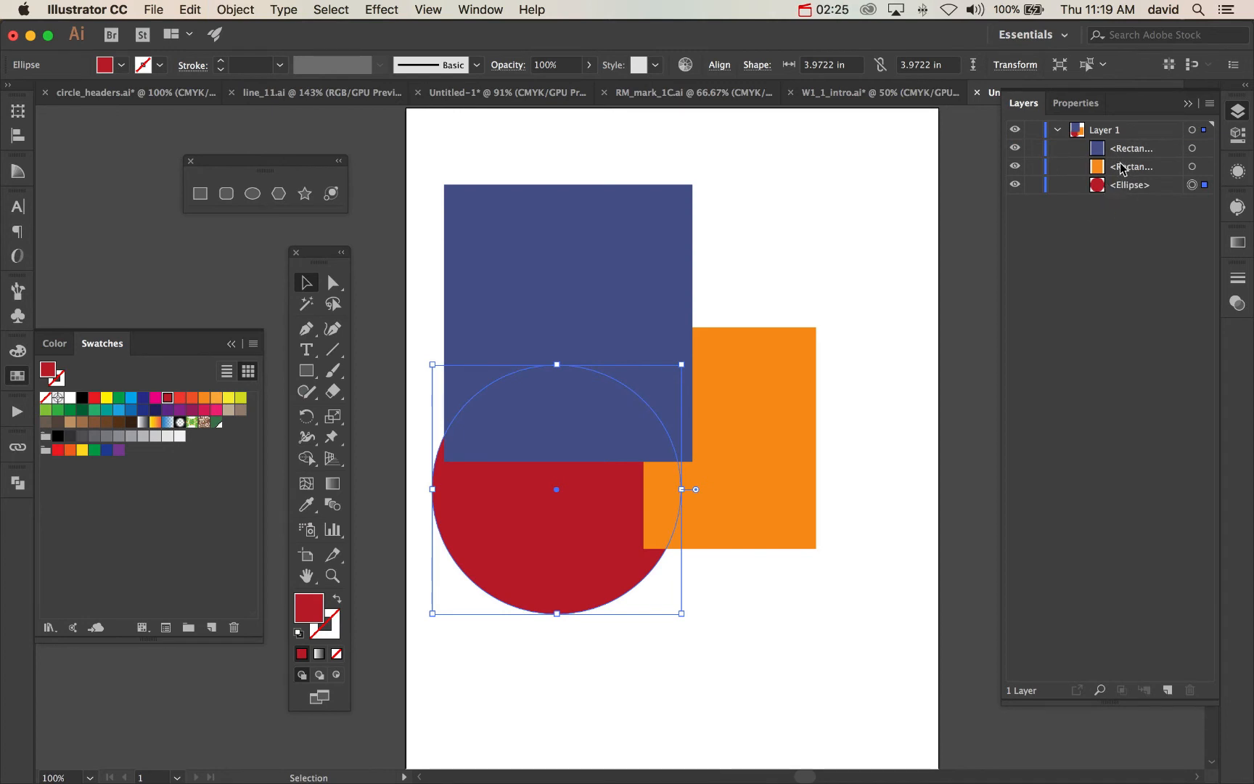
Bring the red circle to the front, and send it backward one level at a time until it is behind both rectangles
left_click(236, 11)
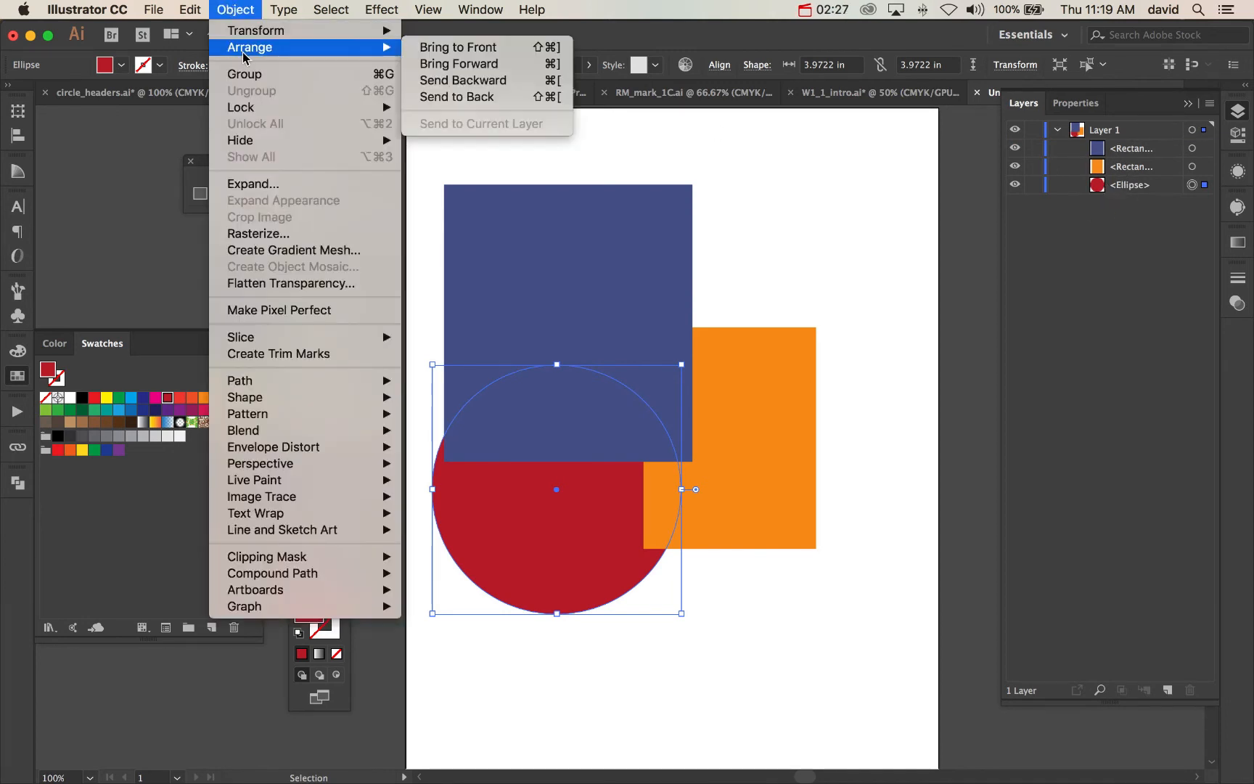
left_click(436, 51)
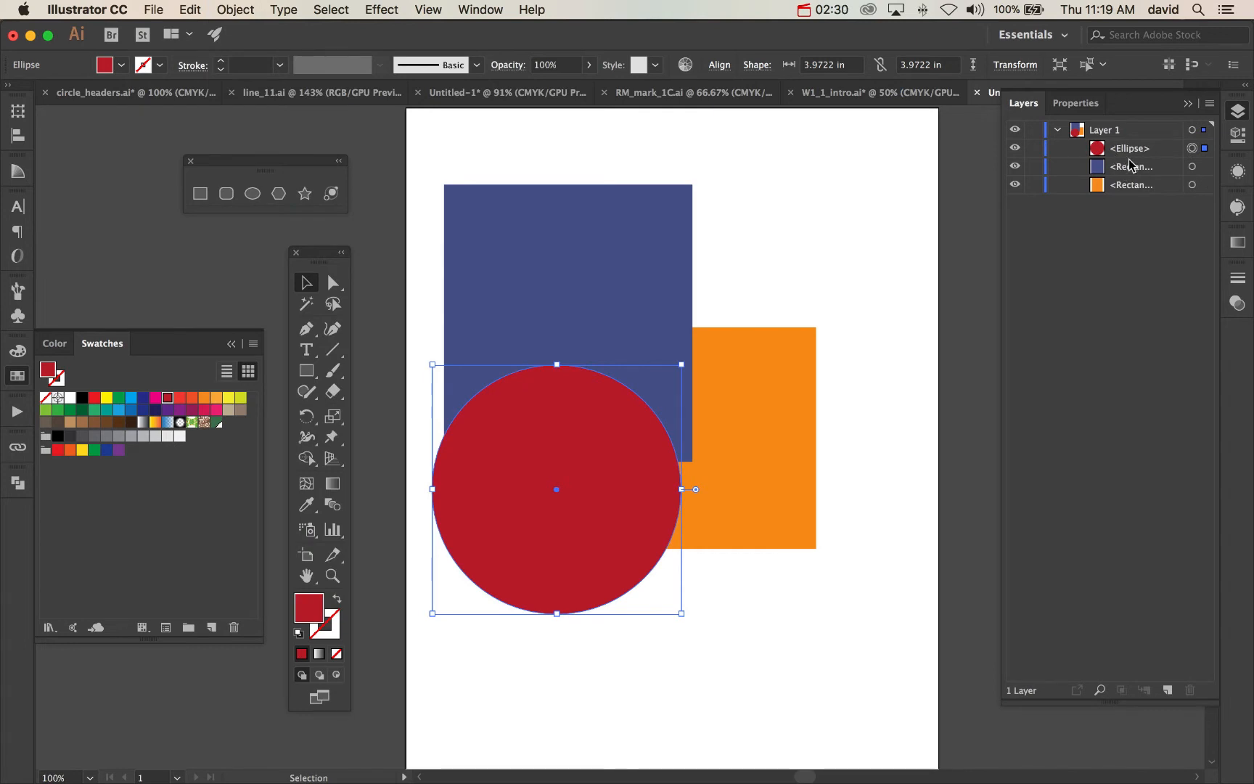
left_click(238, 9)
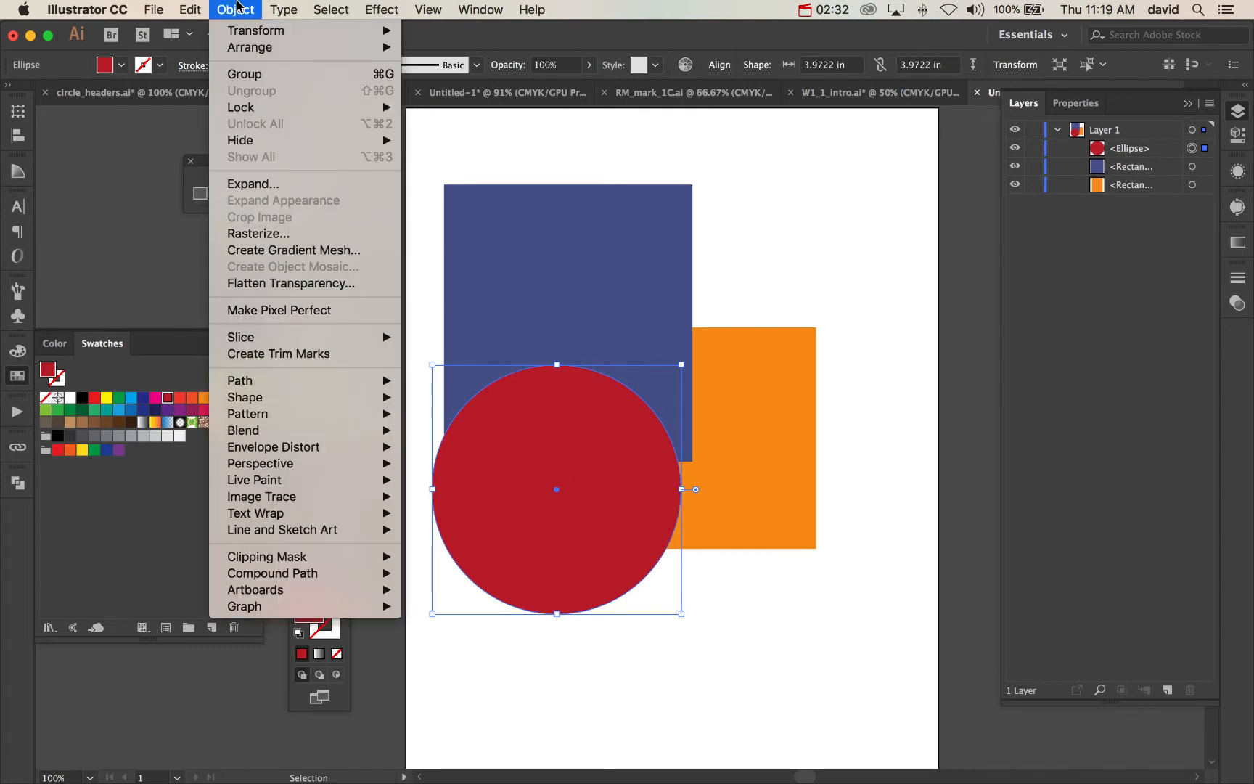
mouse_move(251, 47)
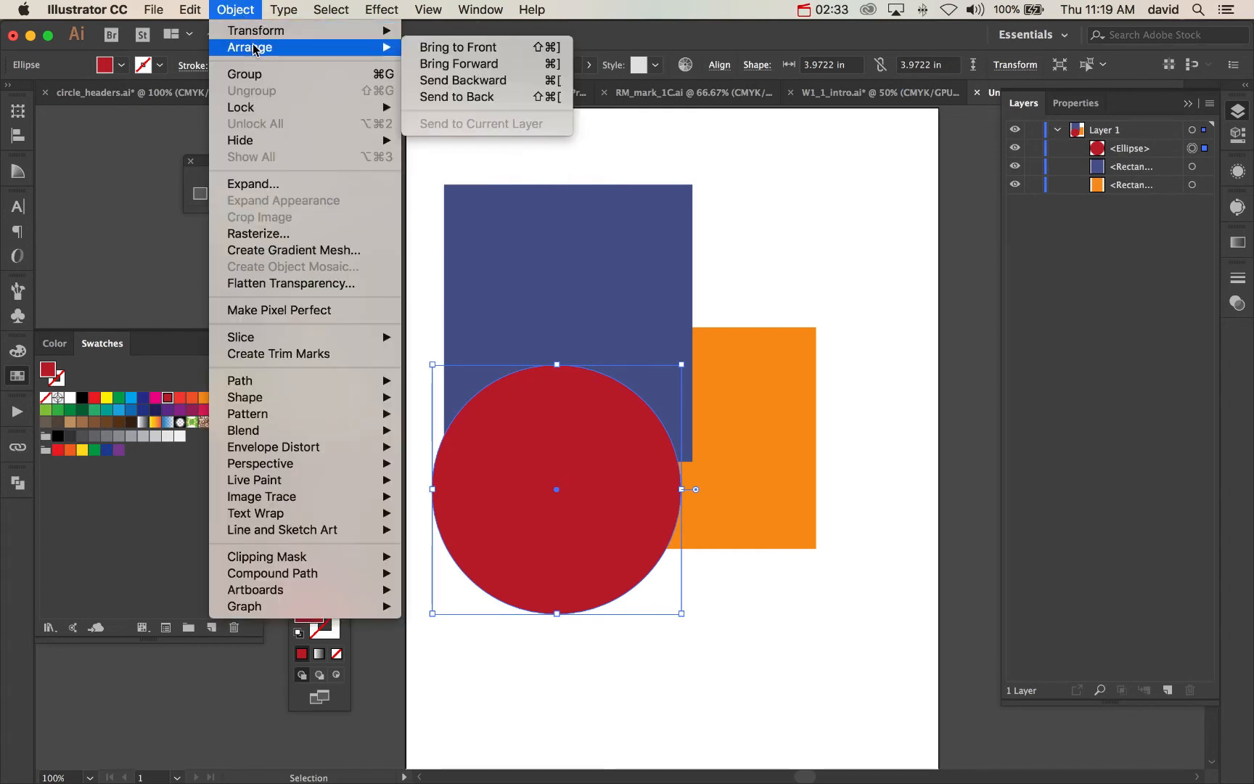
left_click(477, 81)
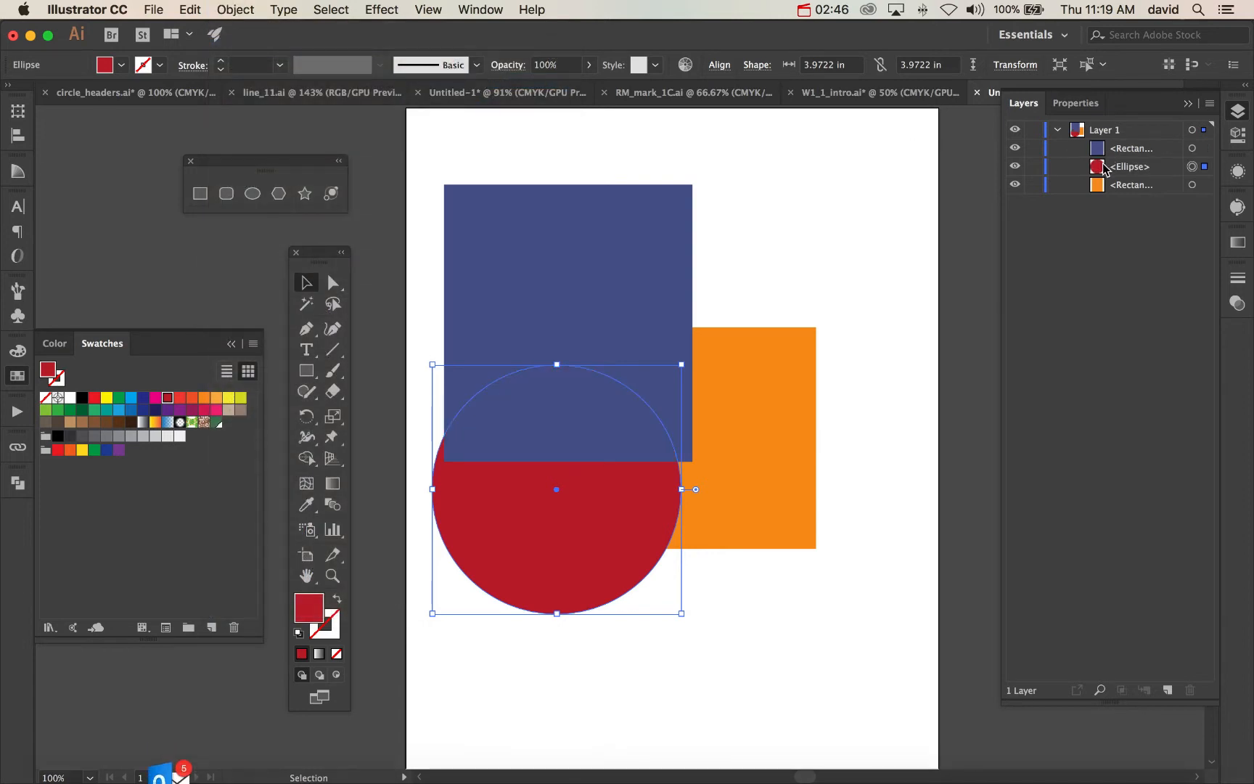
left_click(252, 8)
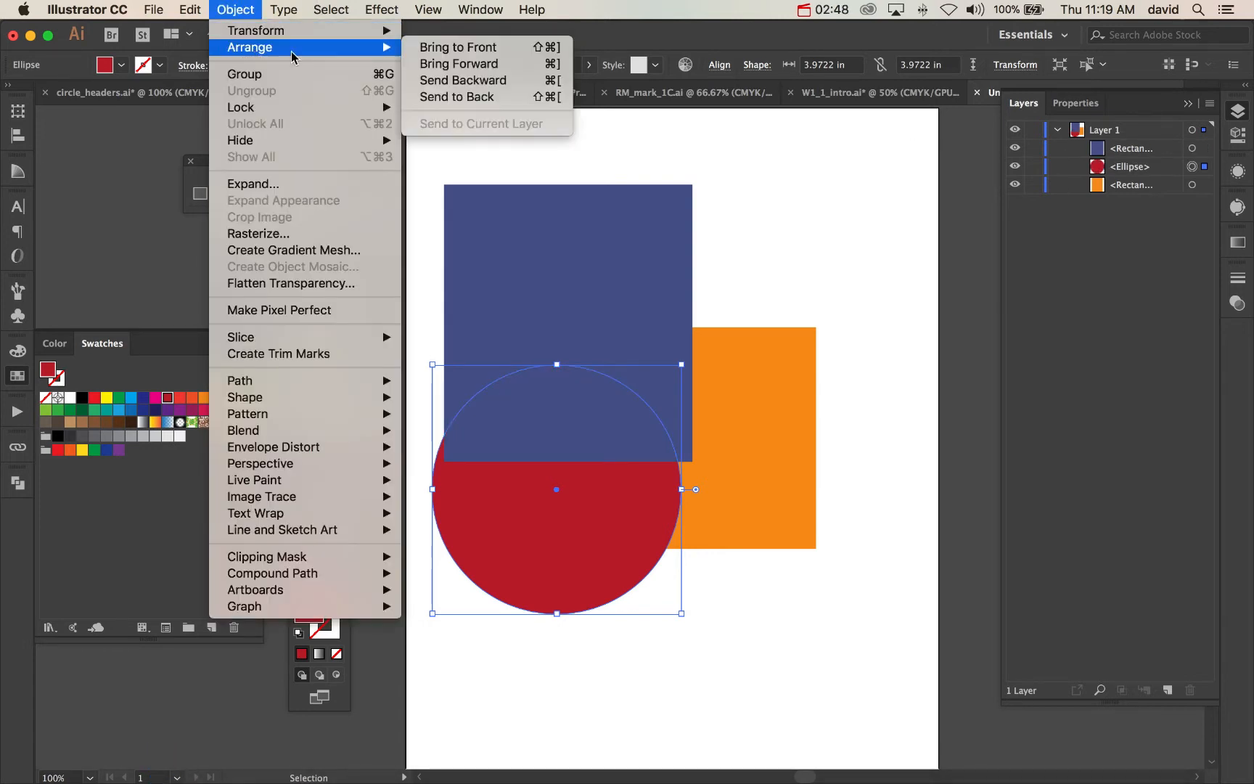
left_click(458, 82)
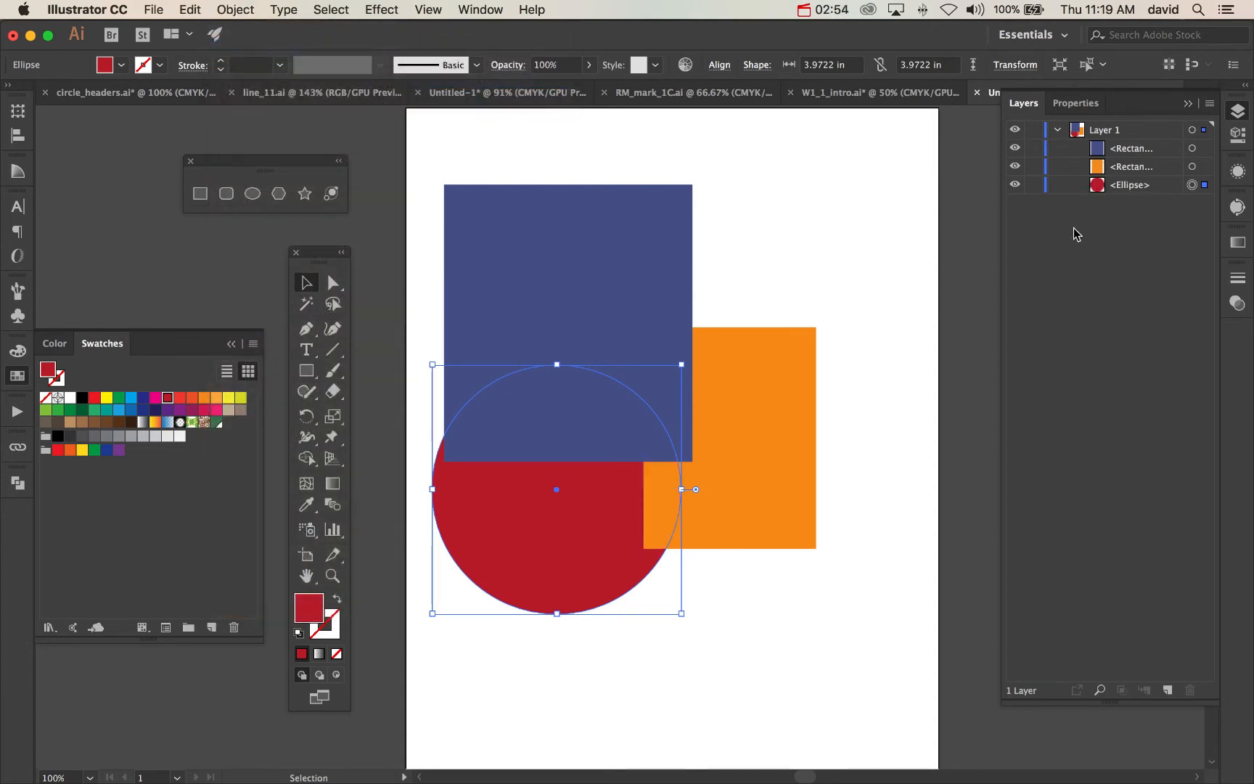
Bring the red circle forward two levels above both rectangles, and send it backward two levels
key("a")
key("super+bracketright")
key("super+bracketright")
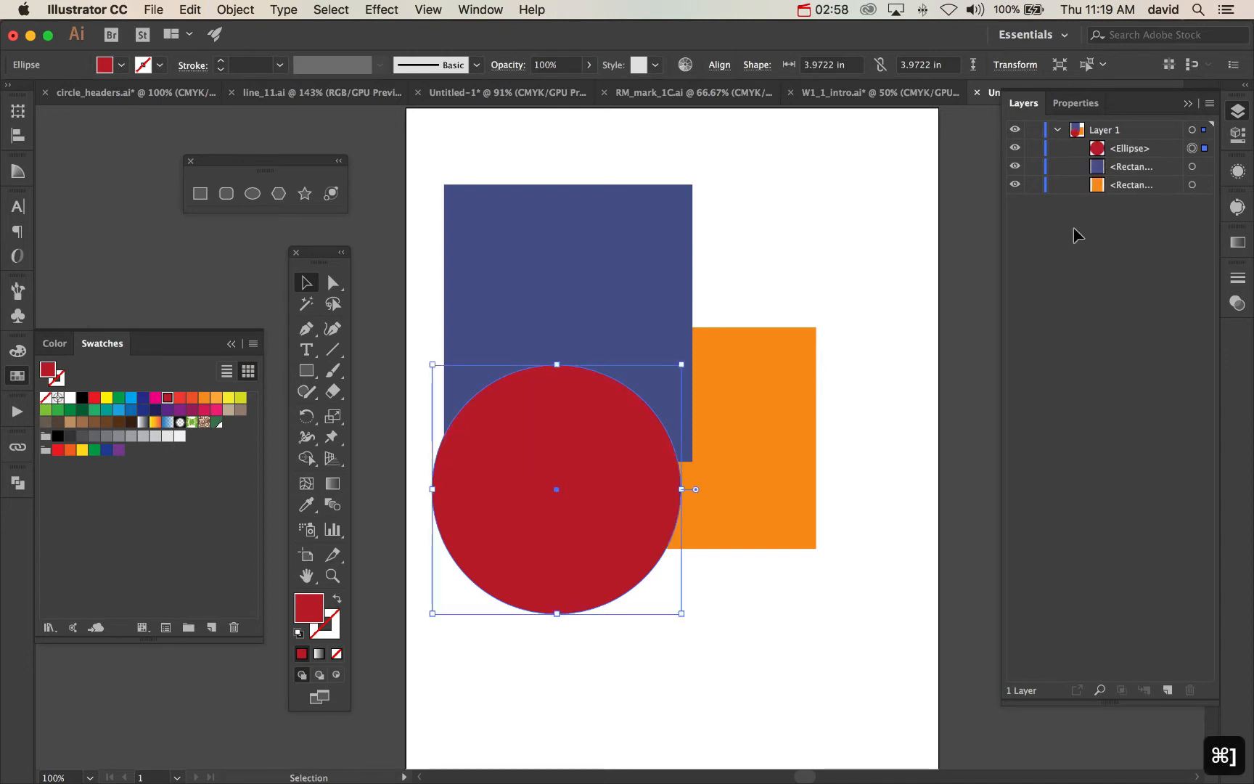
key("super+bracketleft")
key("super+bracketleft")
key("super")
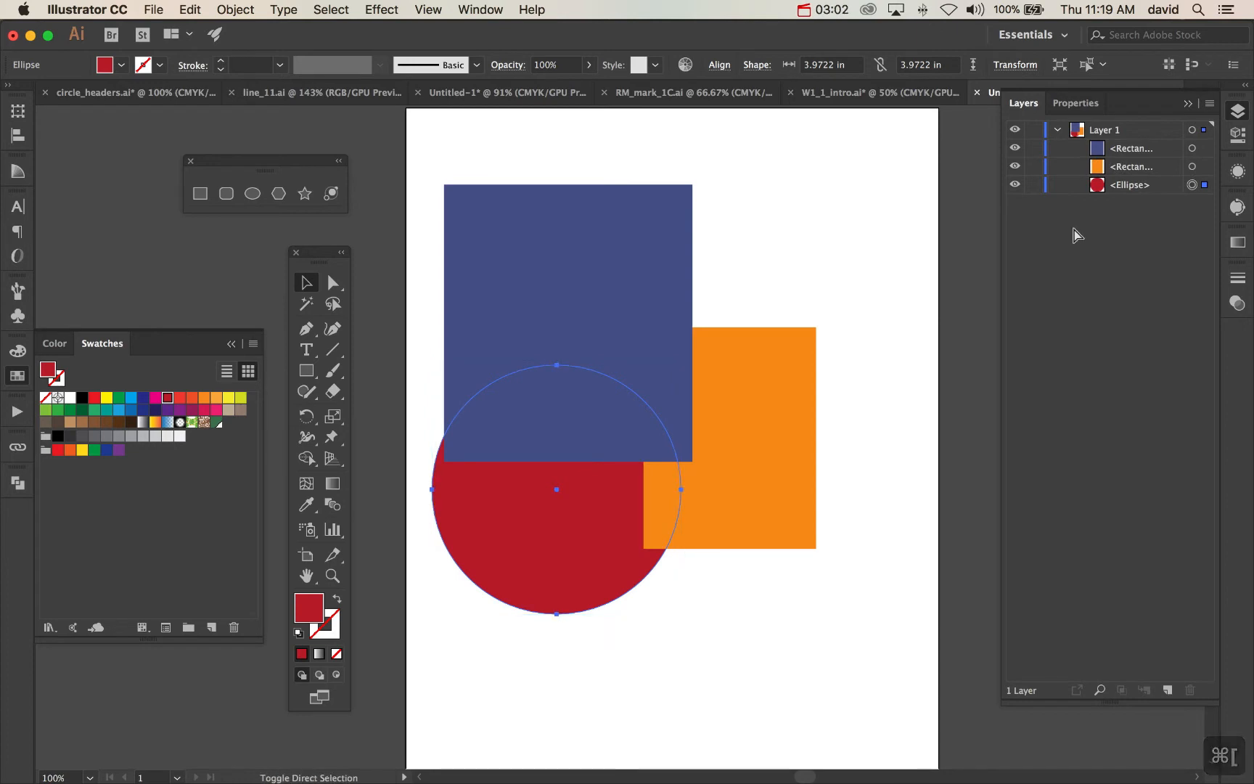
Bring the red circle straight to the front, send it straight to the back, and deselect it
key("super+shift+bracketright")
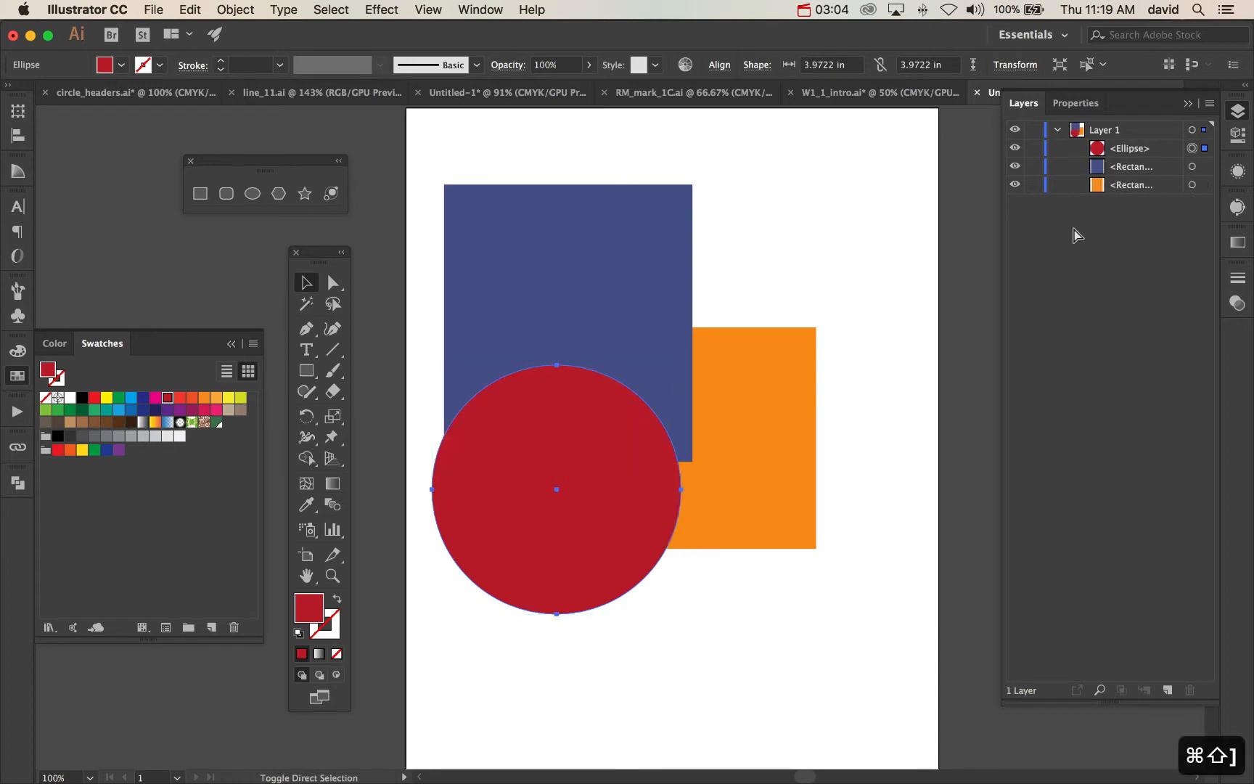
key("super+shift+bracketleft")
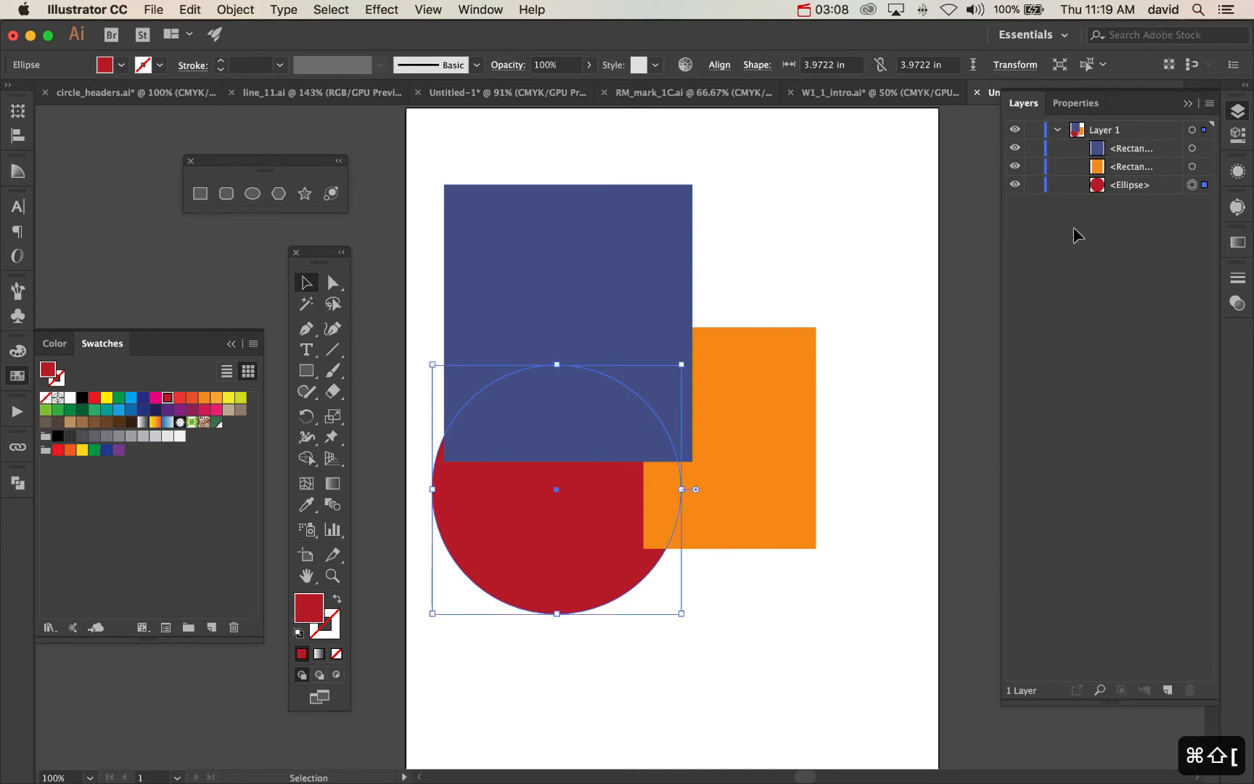
left_click(879, 284)
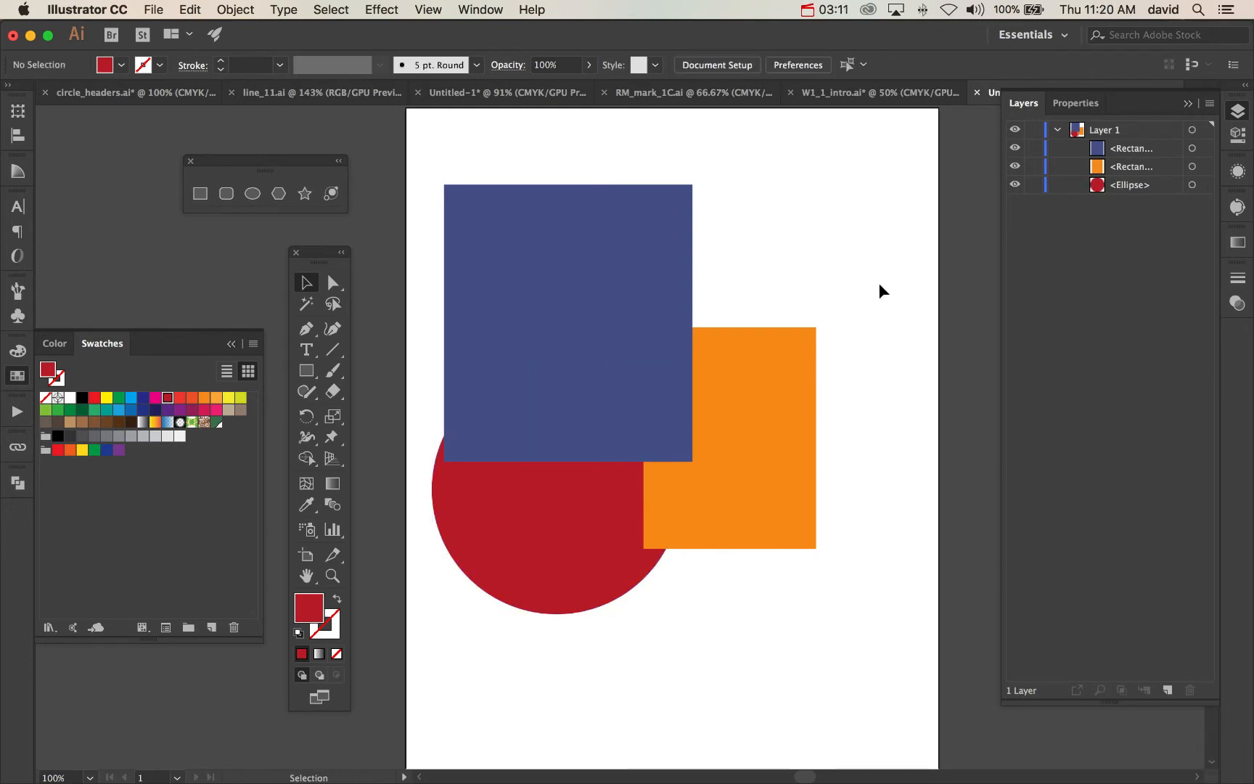
Draw seven small red circles, each about 1 to 1.5 in wide, scattered over the blue and orange rectangles, and deselect them
left_click(252, 193)
mouse_move(595, 156)
left_mouse_down()
mouse_move(666, 238)
mouse_move(824, 364)
left_mouse_up()
left_click_drag(780, 513, 870, 602)
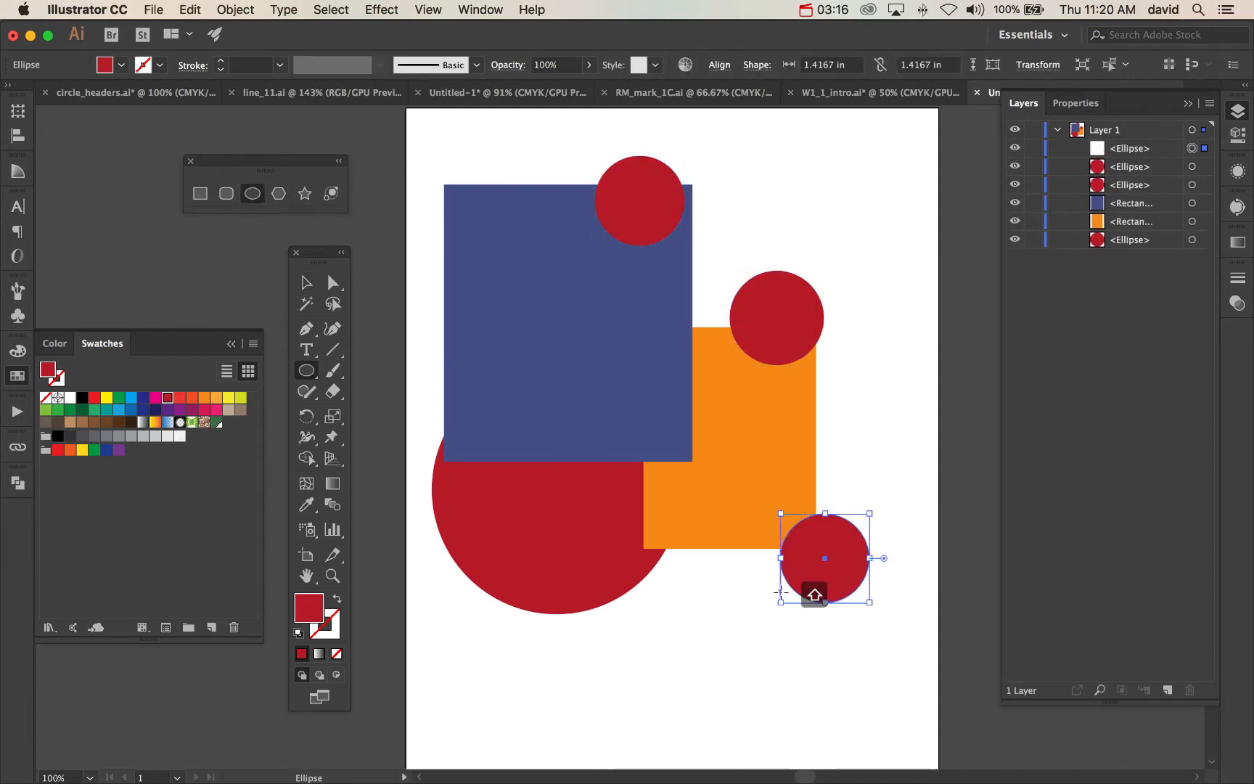
left_click_drag(421, 234, 492, 304)
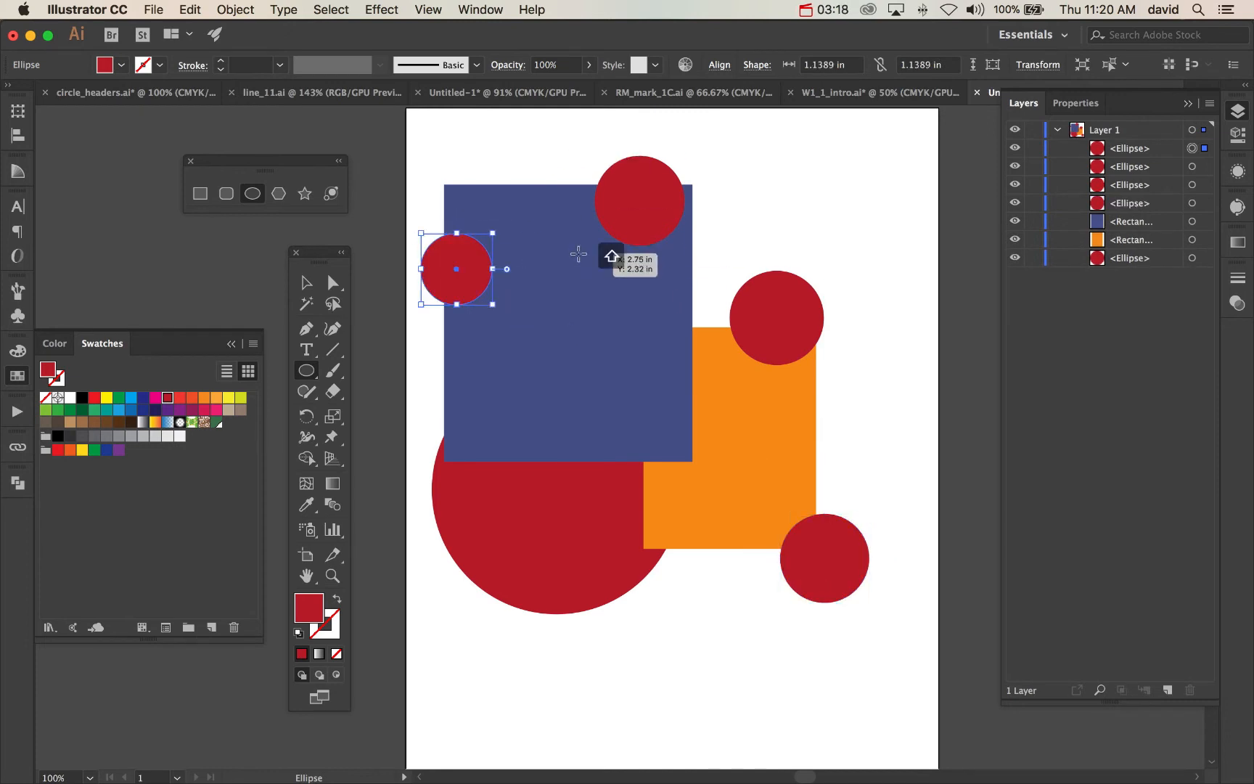
left_click_drag(578, 252, 671, 345)
left_click_drag(502, 399, 565, 462)
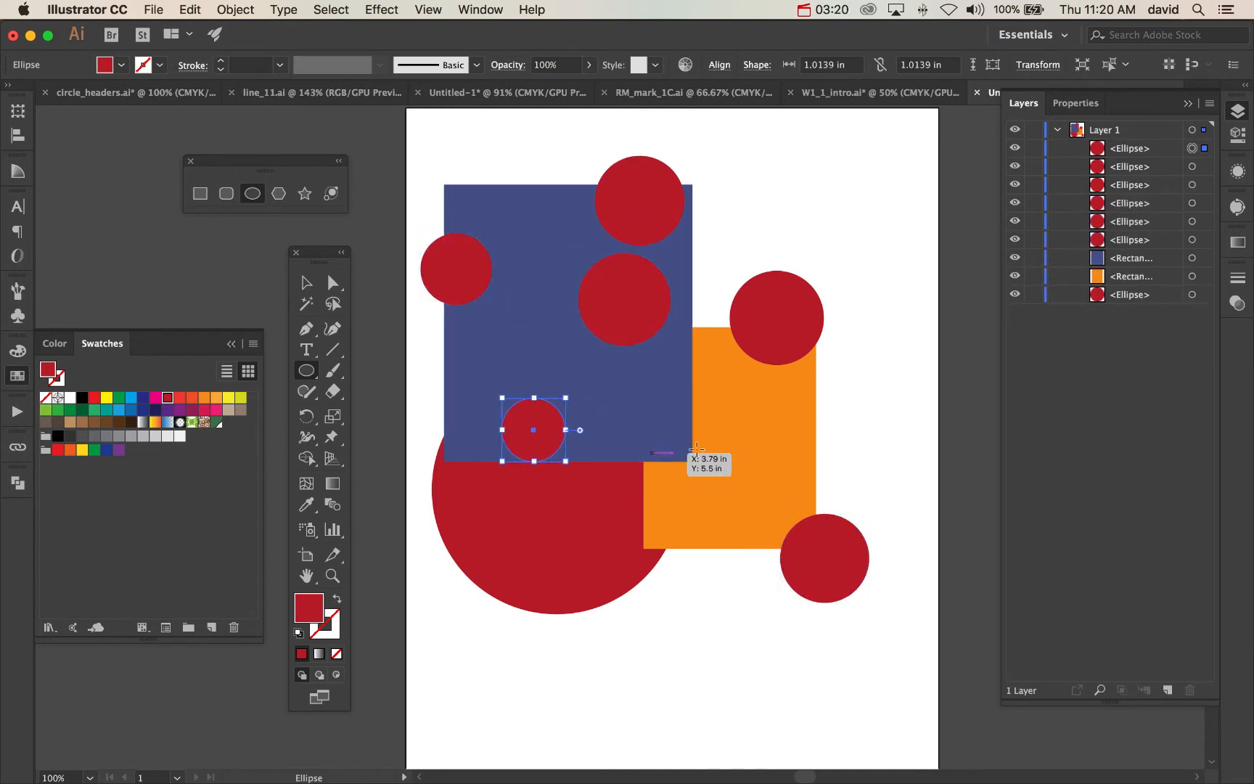
left_click_drag(643, 433, 722, 491)
key("v")
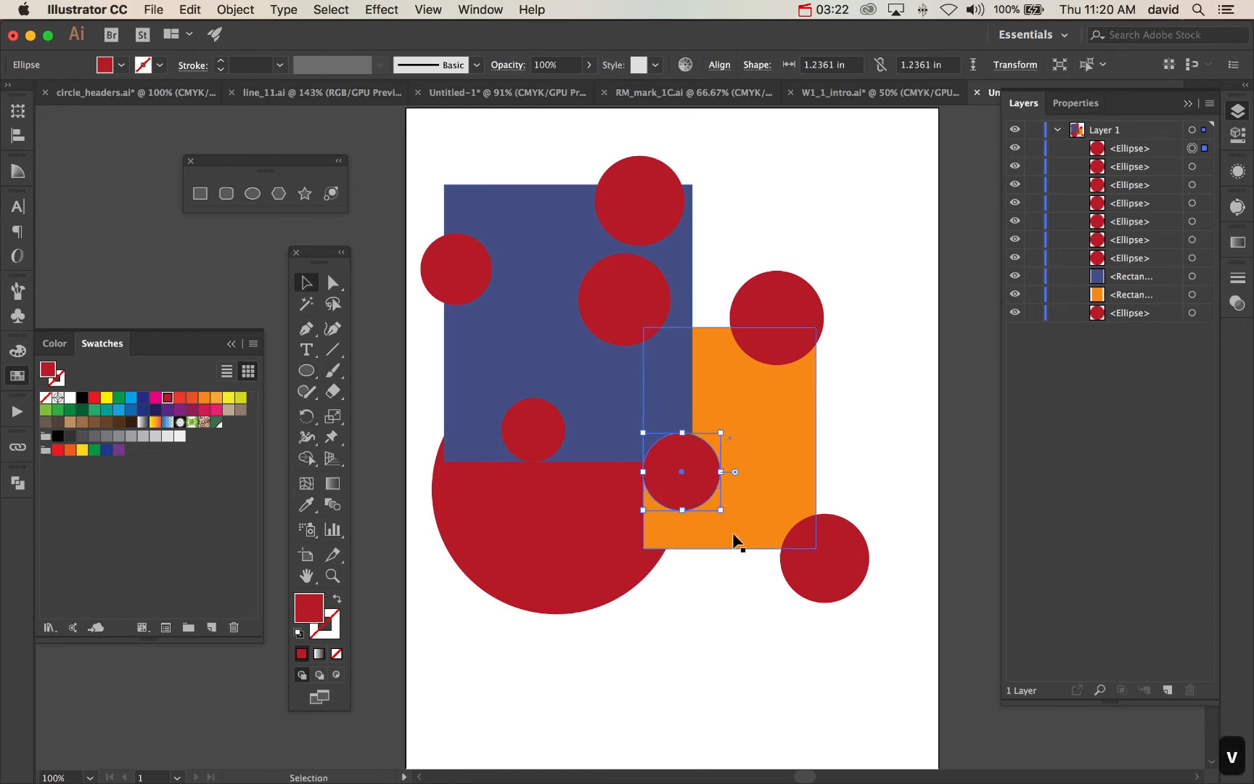
left_click(736, 594)
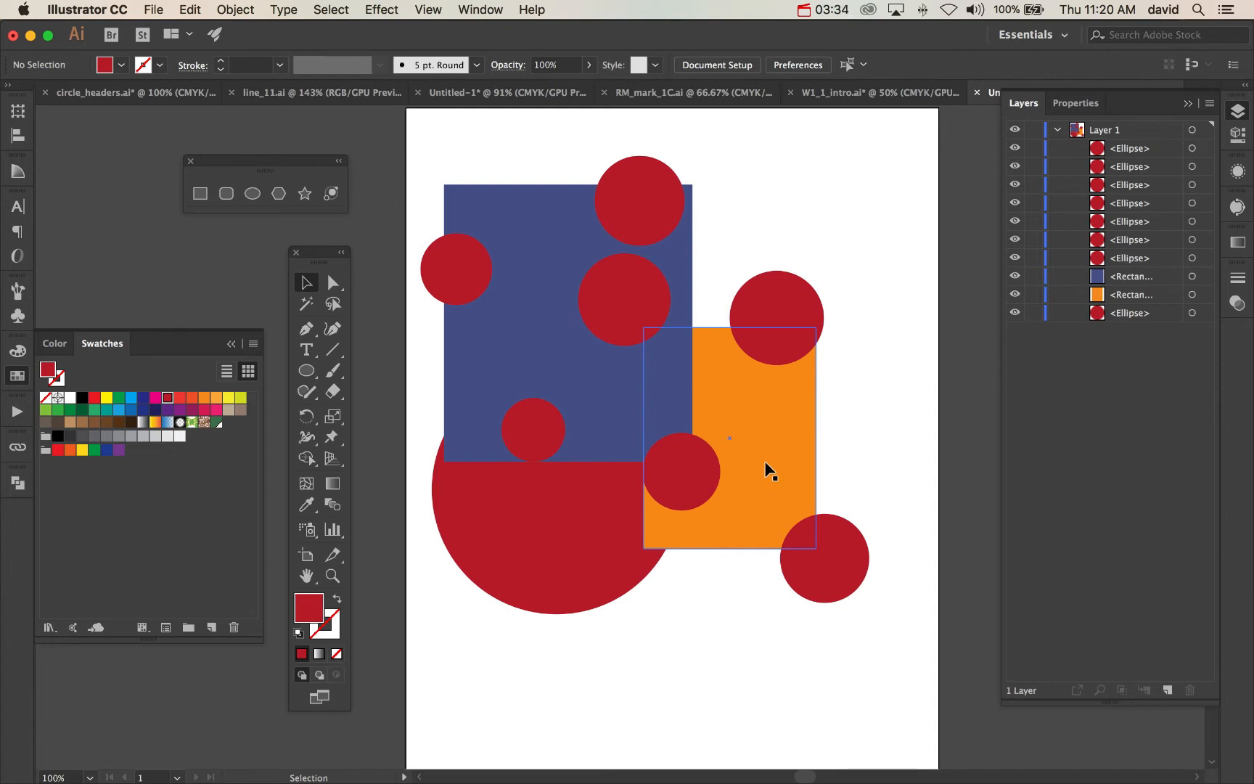
Select the seven small red circles, leaving the rectangles and large circle unselected, and cut them from Layer 1
left_click(862, 581)
left_click(876, 484)
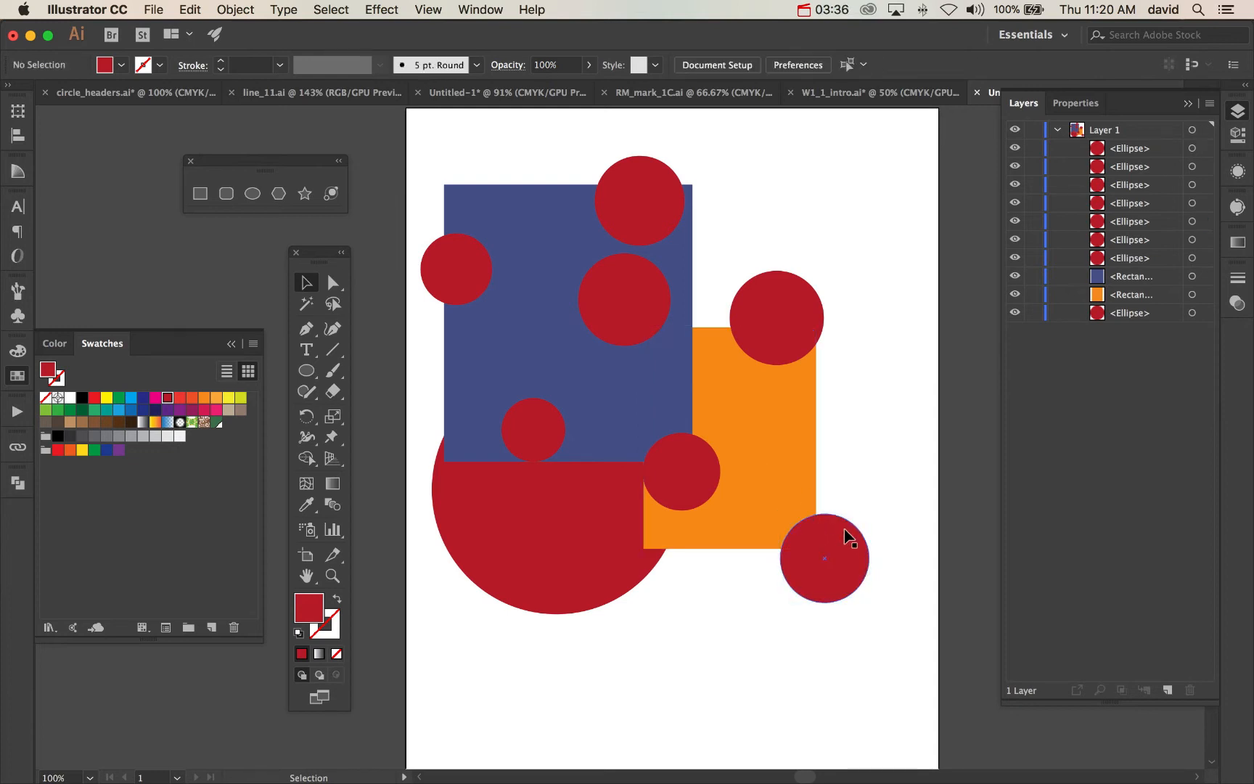
left_click(846, 535)
left_click(689, 475, "shift")
left_click(757, 373, "shift")
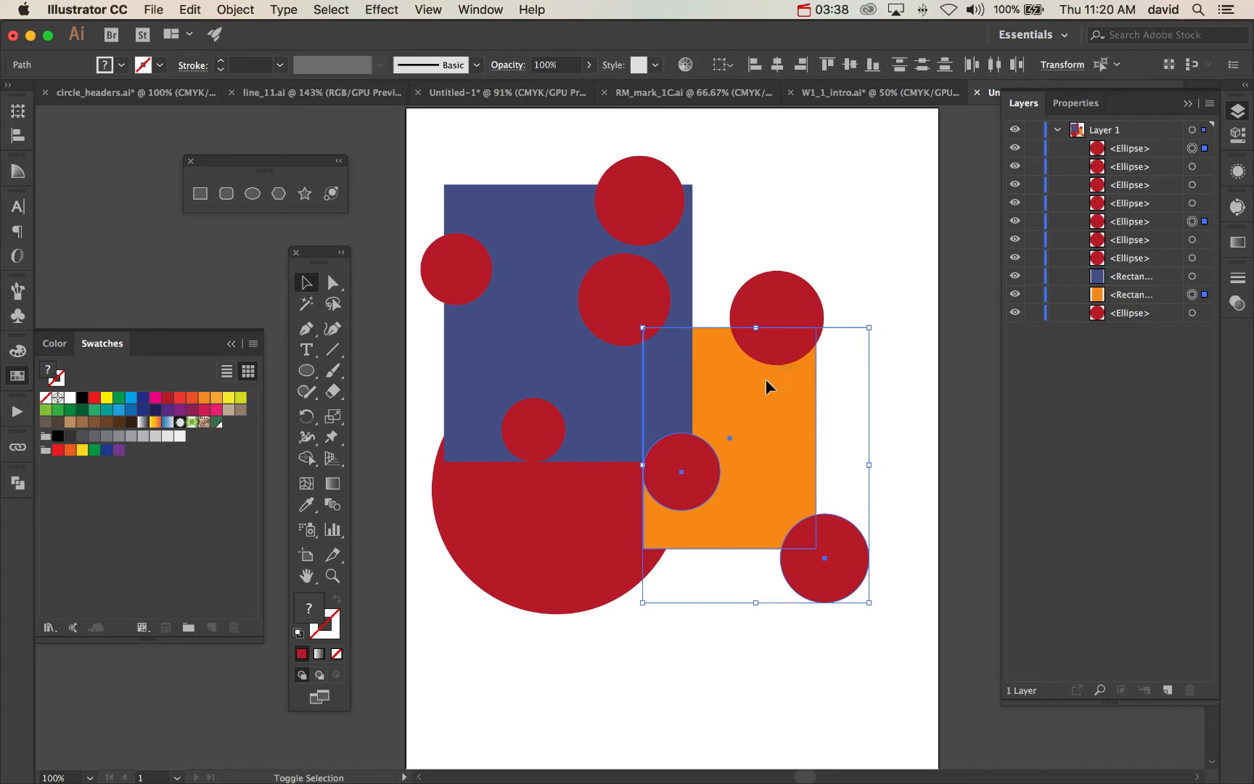
left_click(766, 380, "shift")
left_click(770, 282, "shift")
left_click(611, 292, "shift")
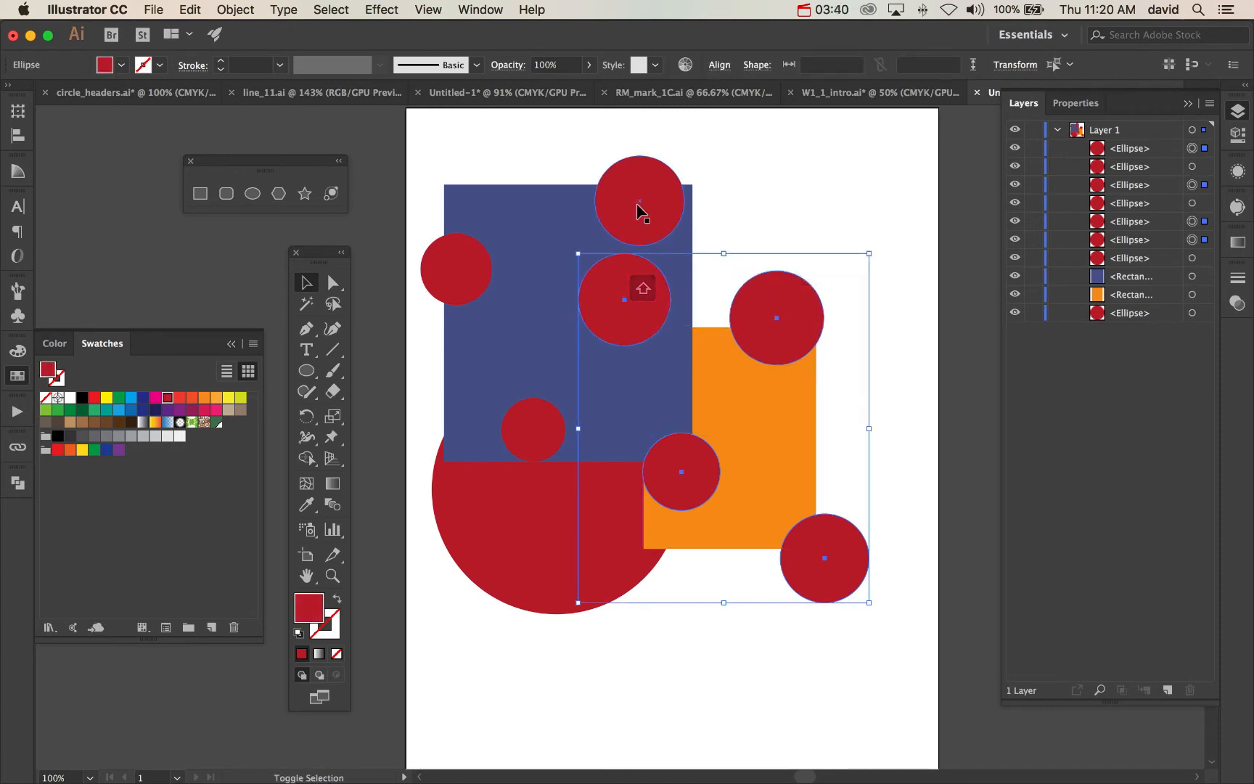
left_click(642, 203, "shift")
left_click(533, 415, "shift")
left_click(446, 284, "shift")
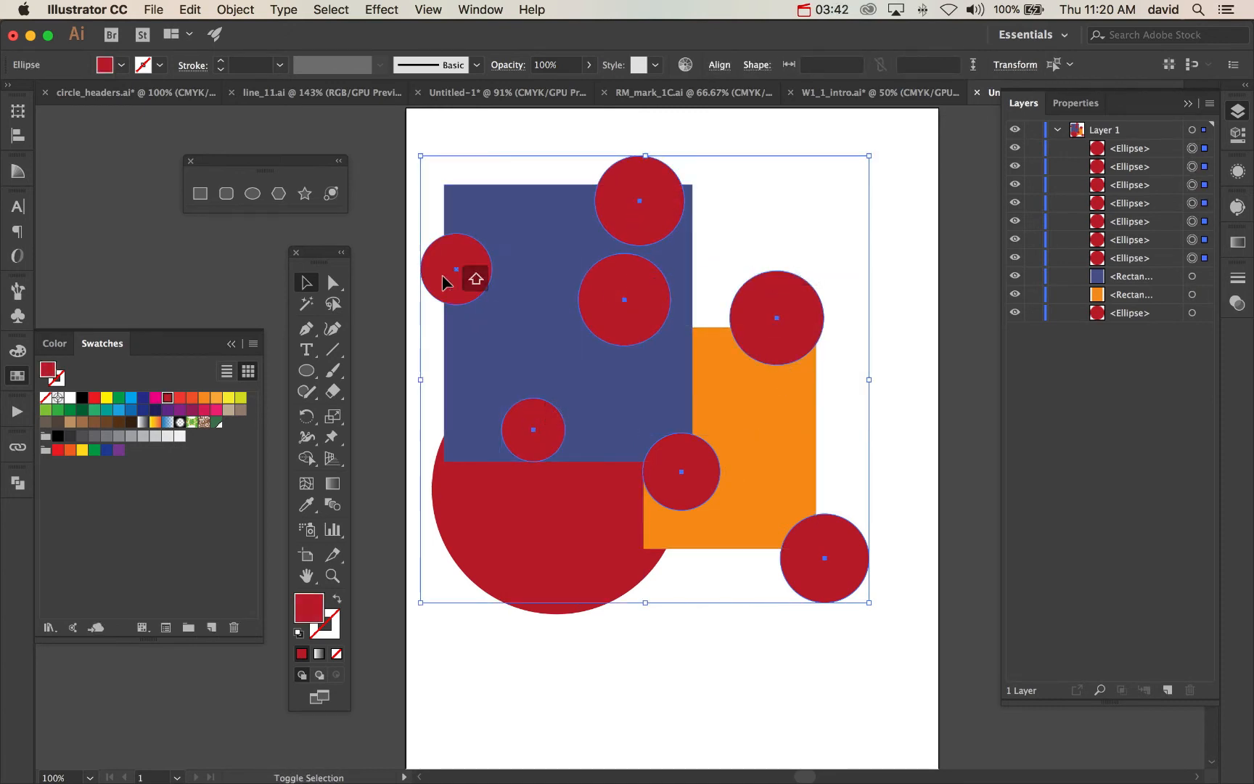
key("a")
key("super+x")
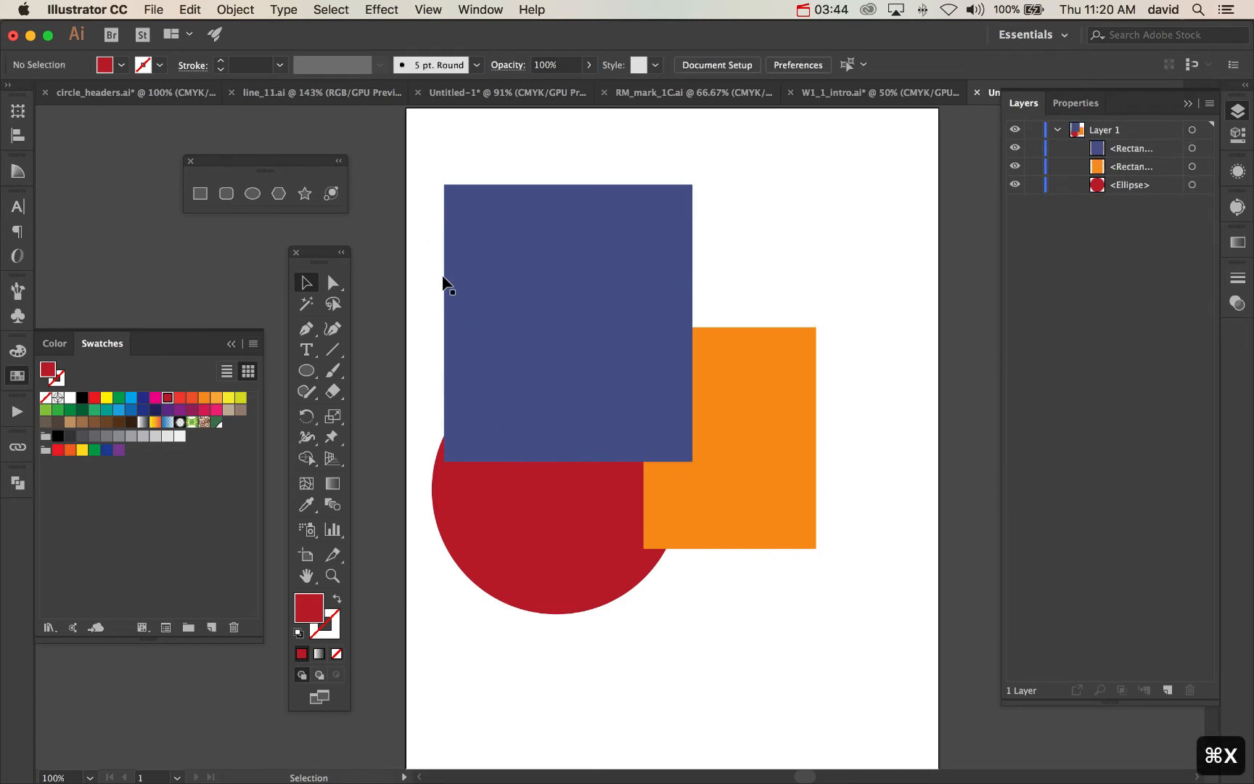
Create a new layer above Layer 1, paste the cut circles into it in place, and deselect them
left_click(1059, 132)
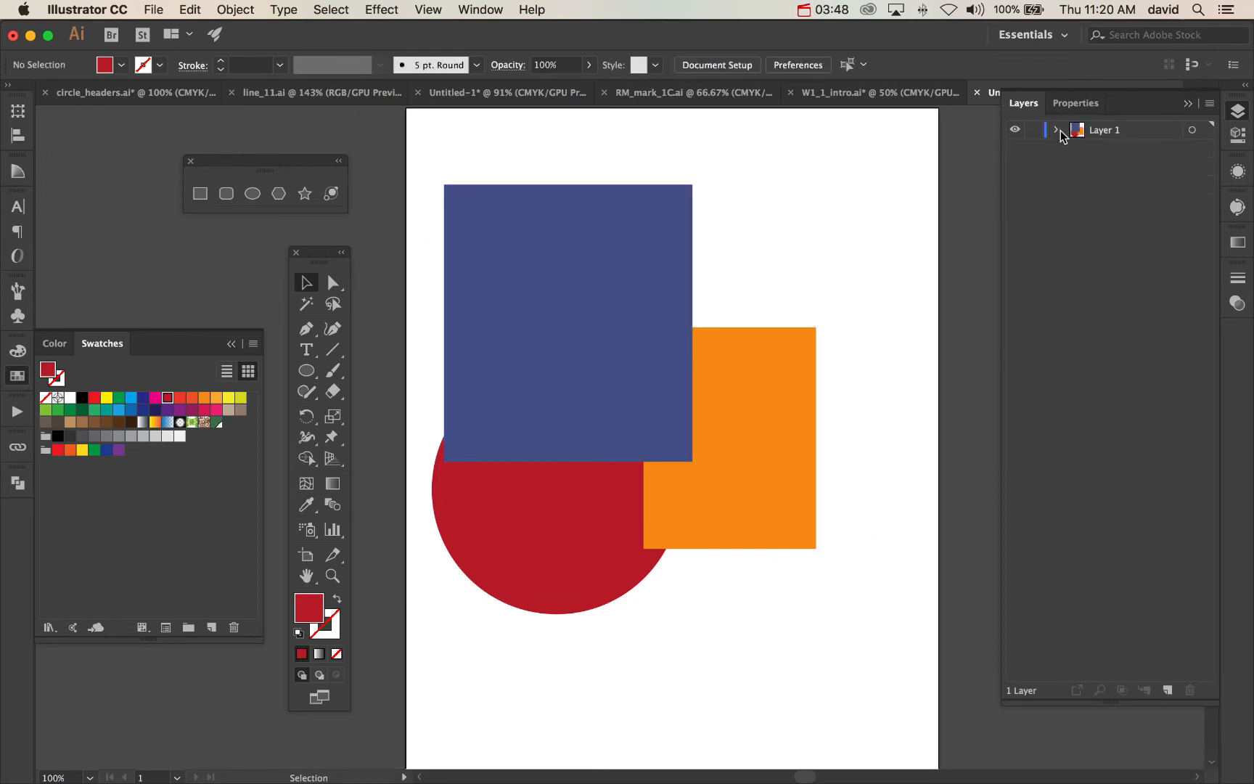
left_click(1102, 131)
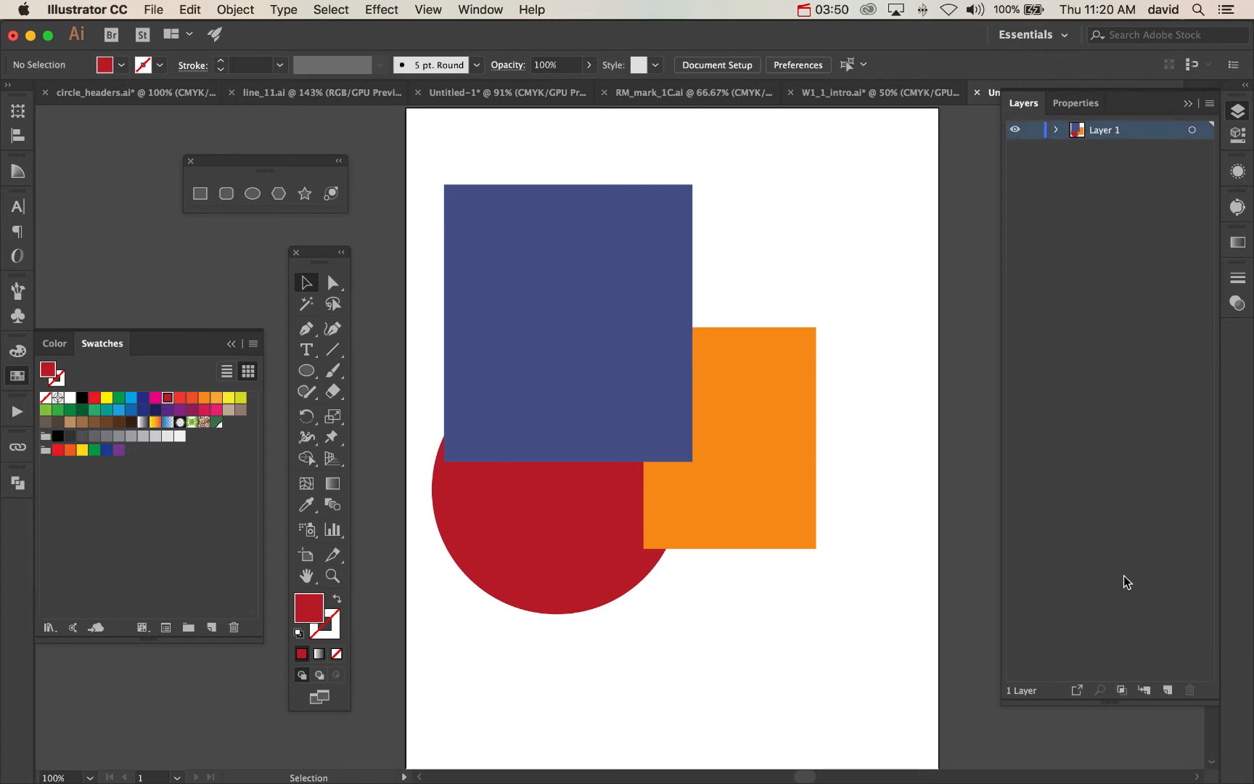
left_click(1168, 689)
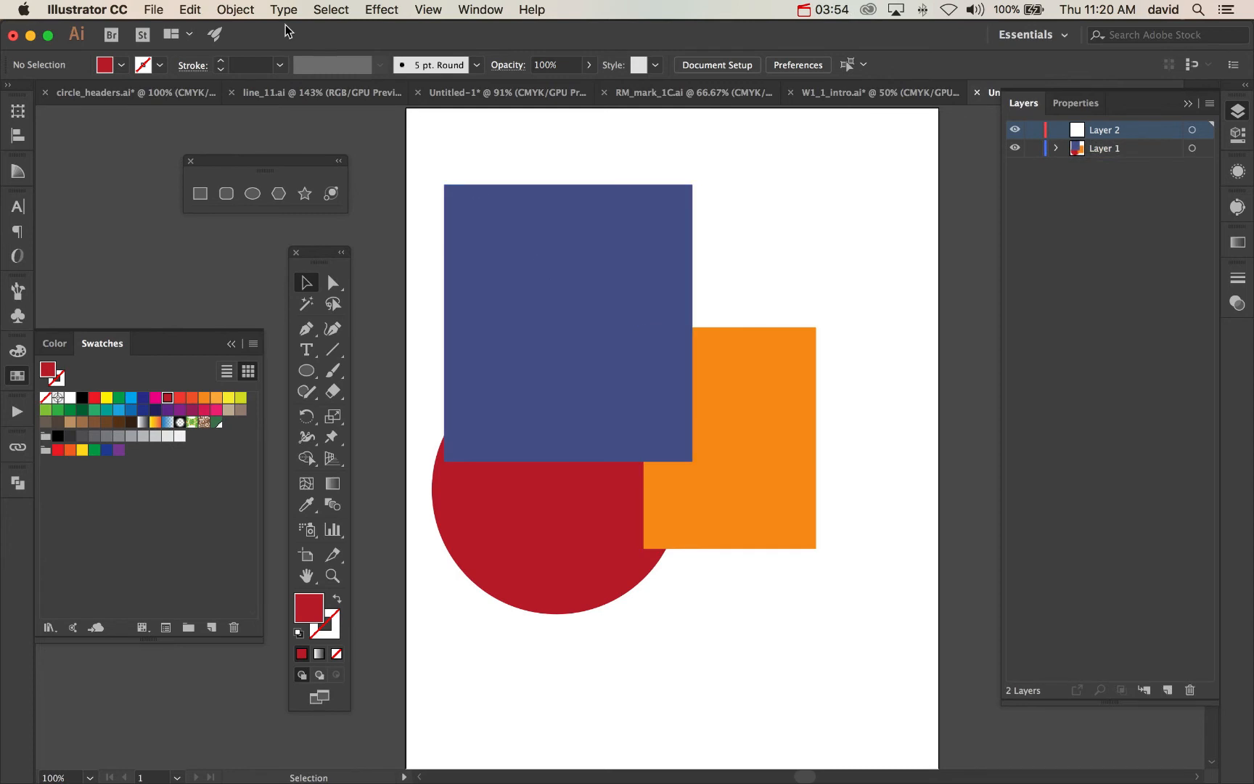
left_click(188, 7)
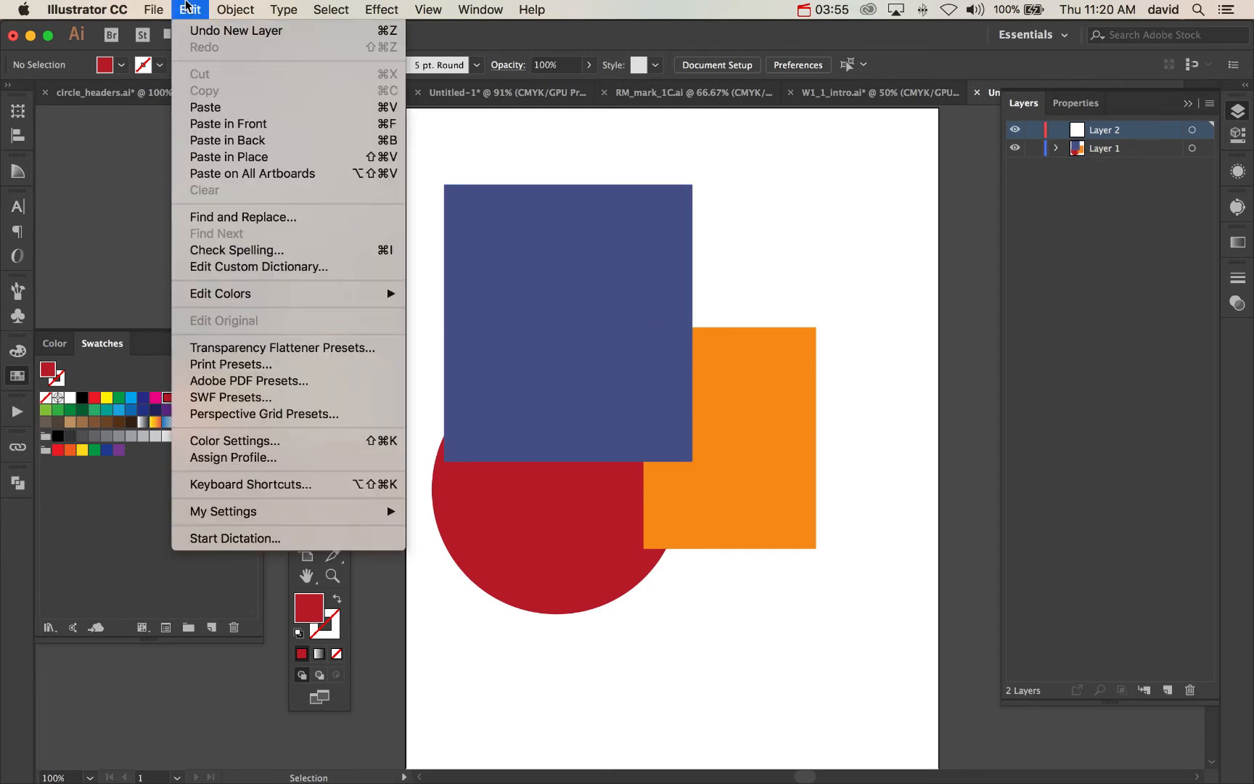
left_click(223, 158)
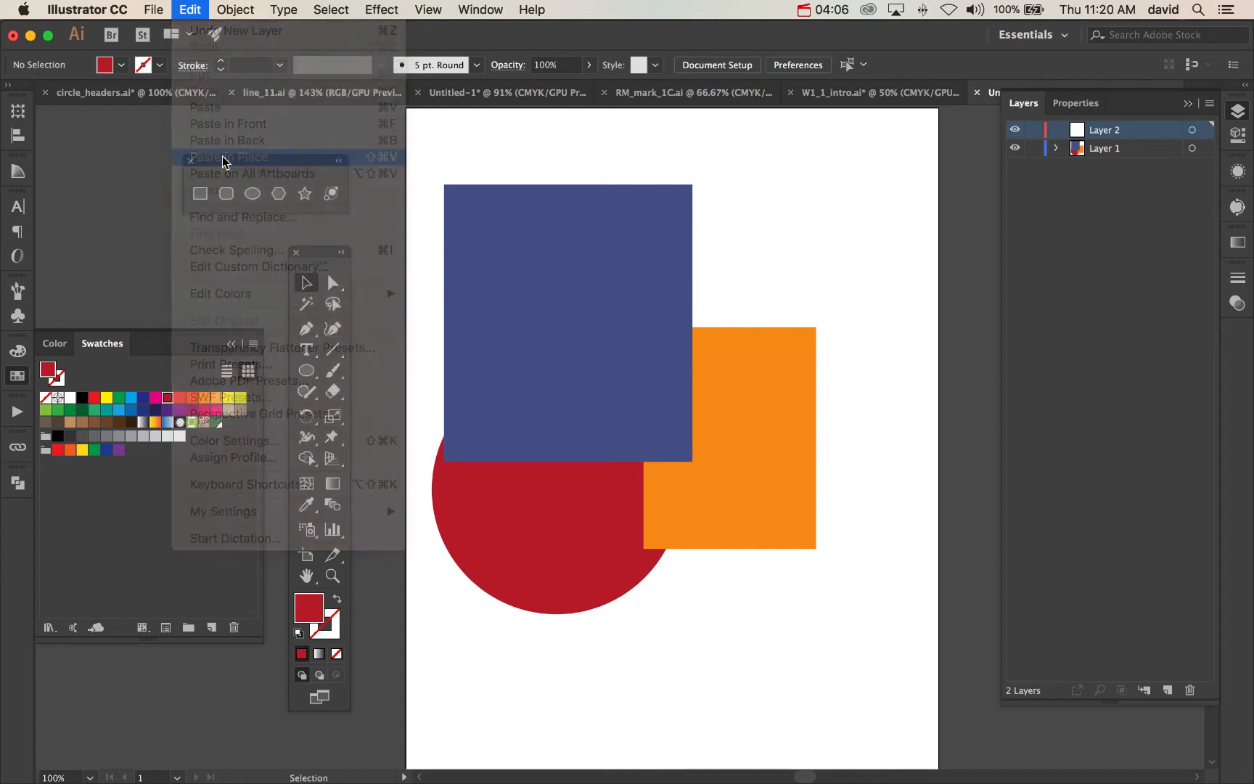
left_click(873, 281)
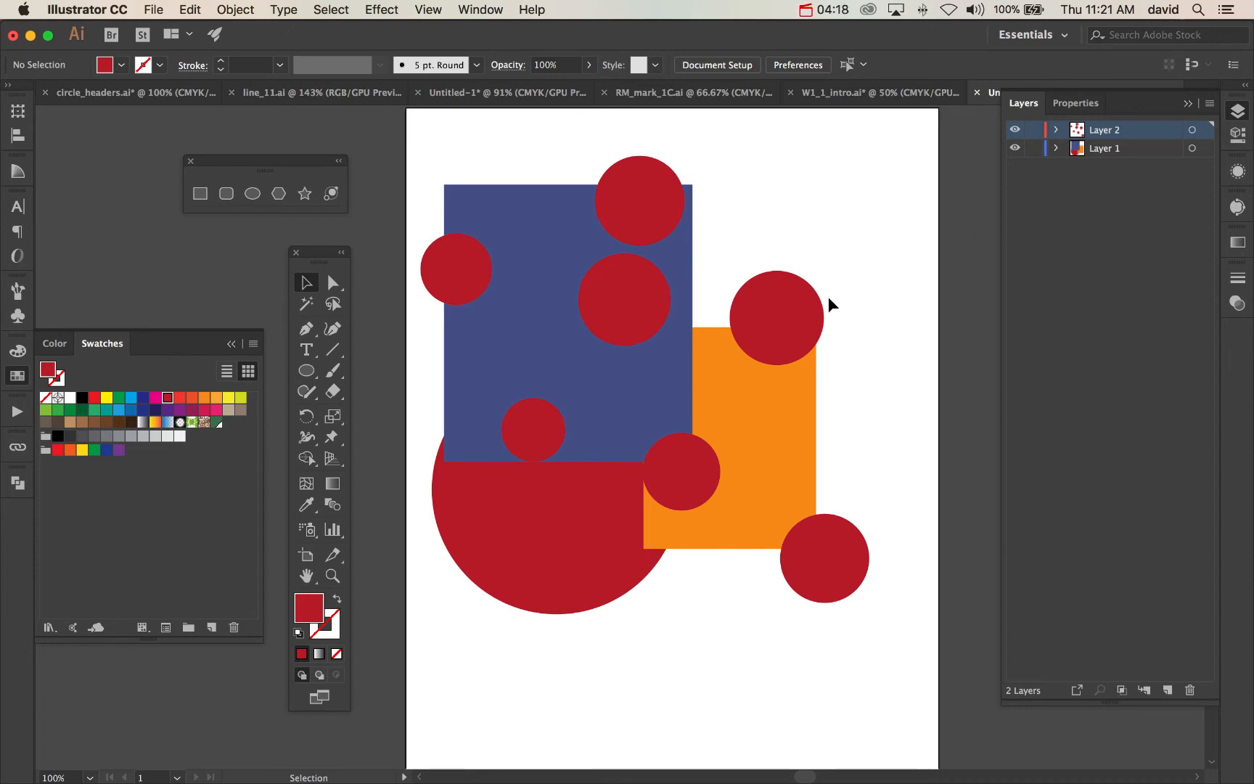
Lock Layer 1, select all the small circles on Layer 2, and move them slightly upward
key("a")
key("super+a")
key("v")
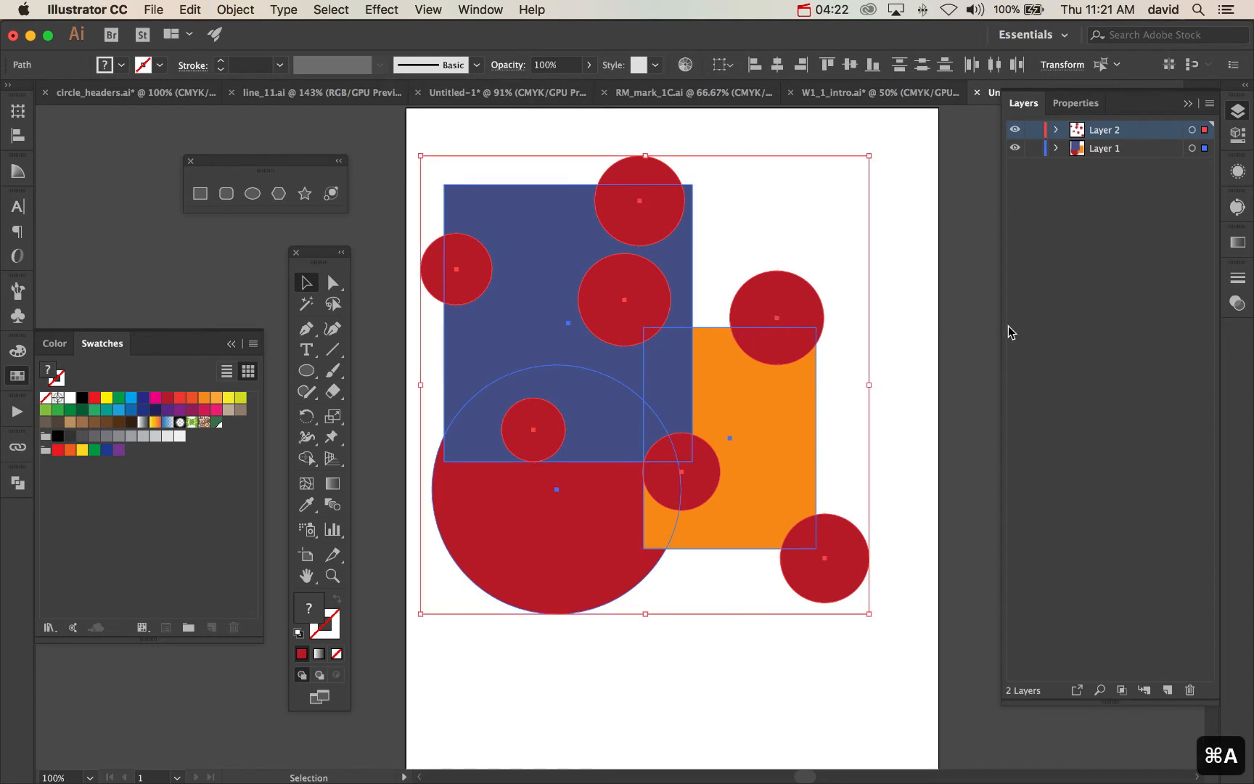
left_click(920, 293)
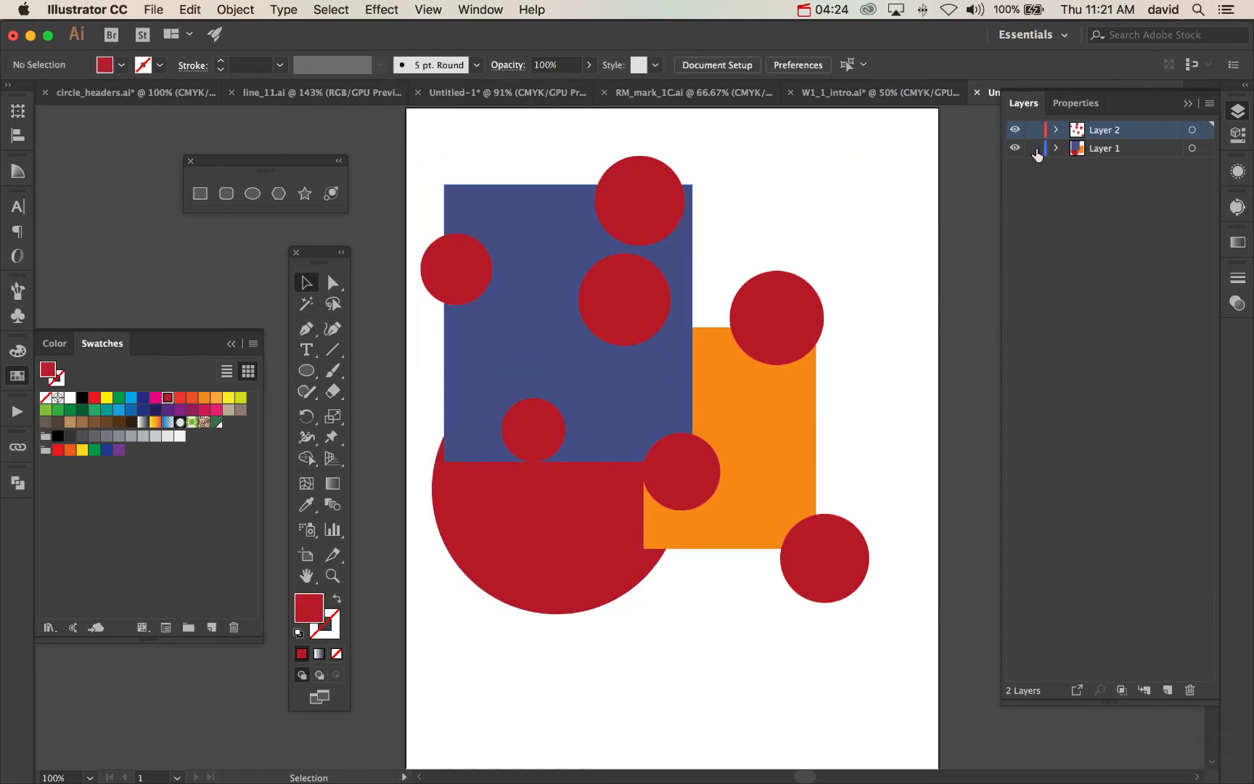
key("super+a")
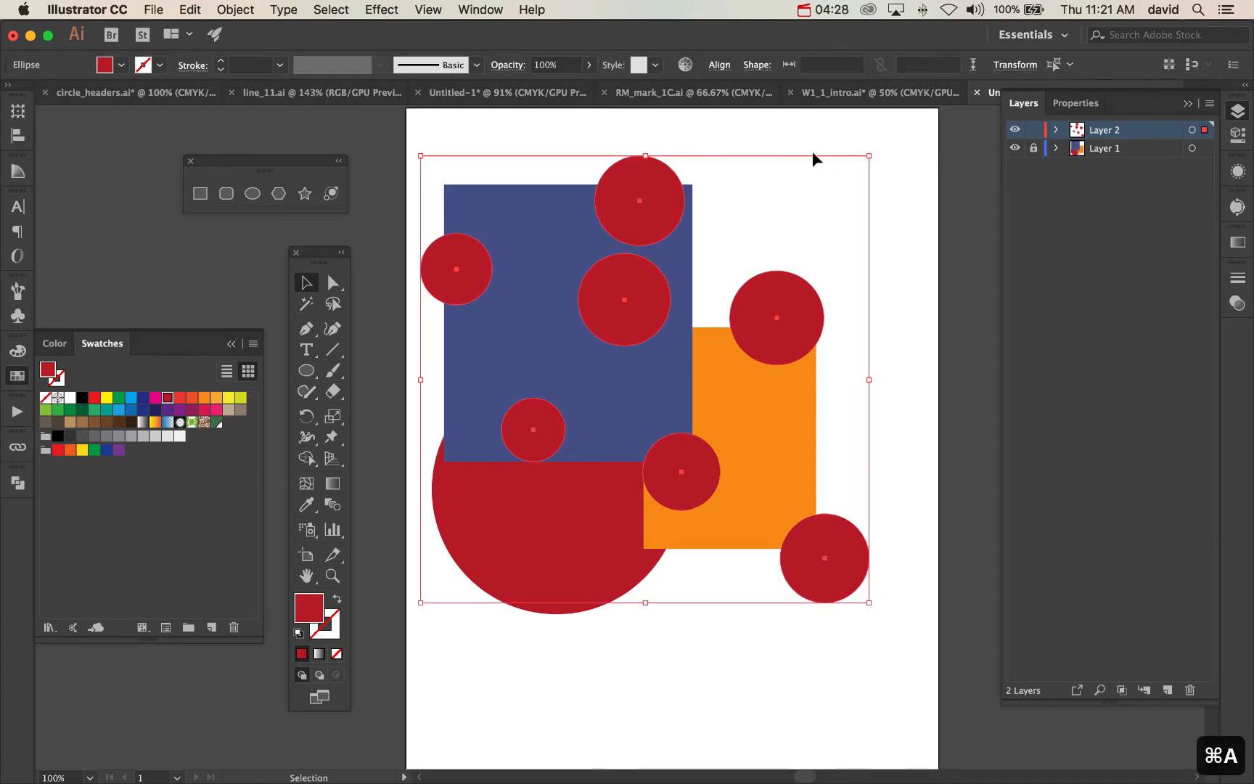
mouse_move(656, 203)
left_mouse_down()
mouse_move(794, 338)
mouse_move(736, 271)
mouse_move(613, 182)
mouse_move(660, 185)
left_mouse_up()
Place Layer 2 beneath Layer 1 and move the selected small circles slightly downward
left_click_drag(1128, 132, 1126, 156)
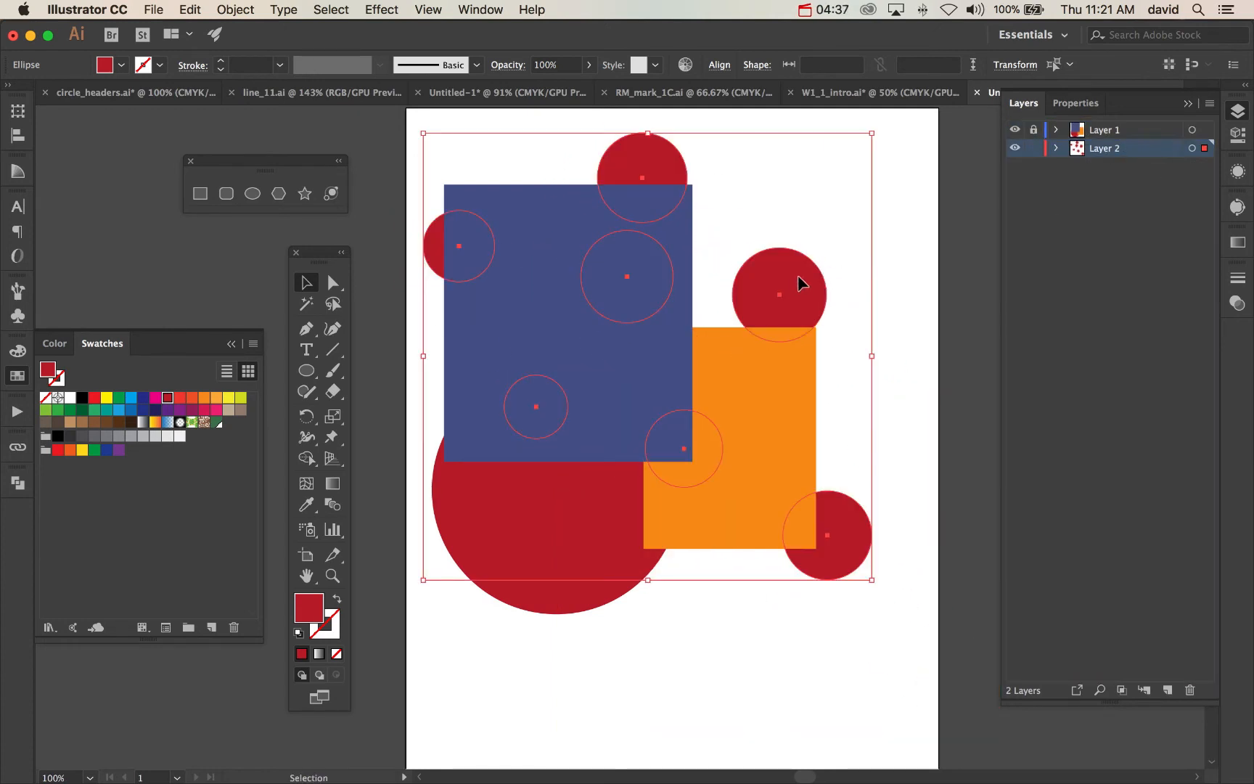
mouse_move(801, 283)
left_mouse_down()
mouse_move(876, 316)
mouse_move(809, 307)
left_mouse_up()
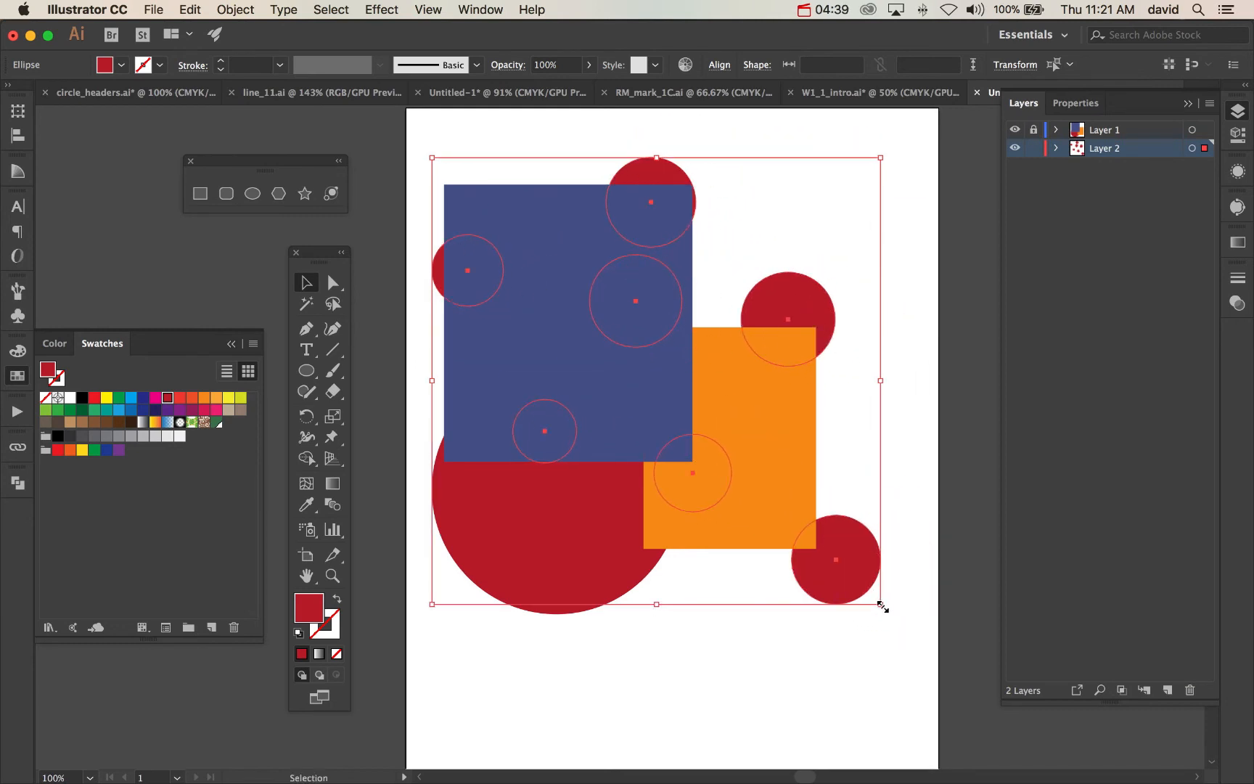
Scale the small circles to about a quarter of their size and place them above the orange rectangle, beside the blue one
left_click_drag(882, 607, 548, 273)
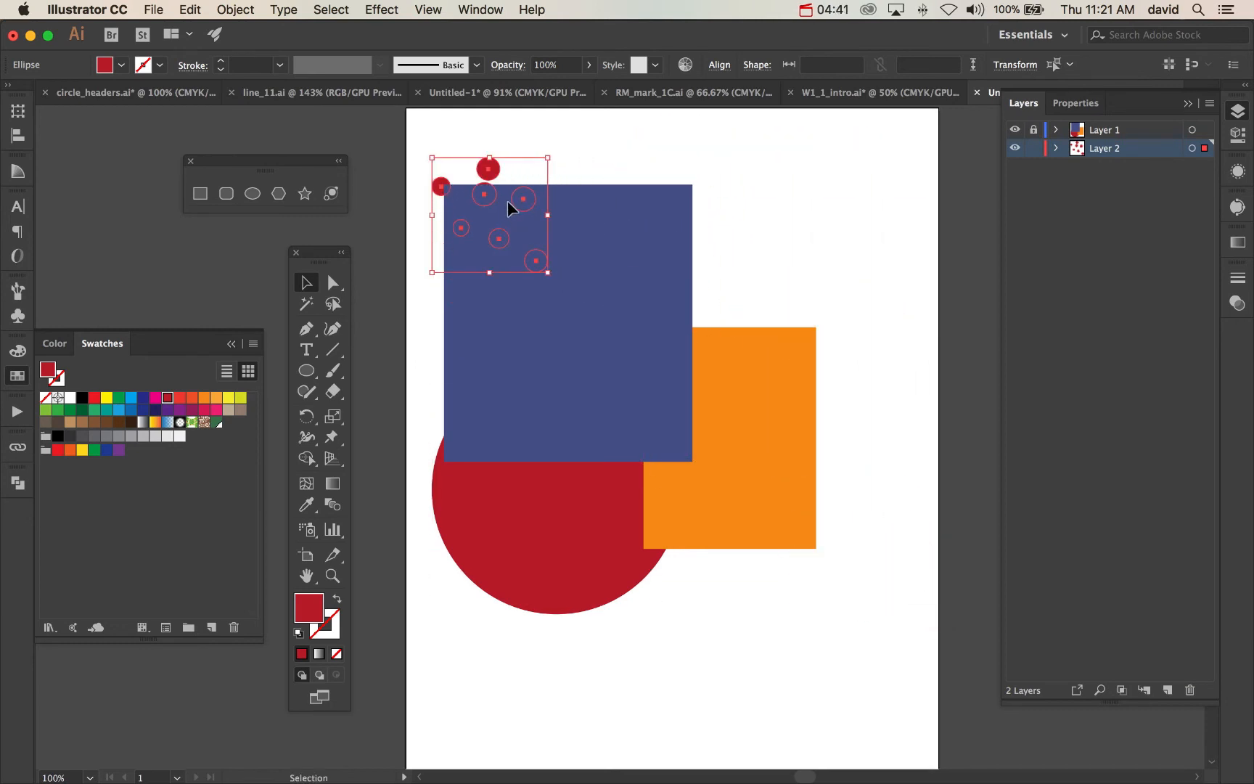
left_click_drag(508, 203, 786, 241)
left_click(874, 300)
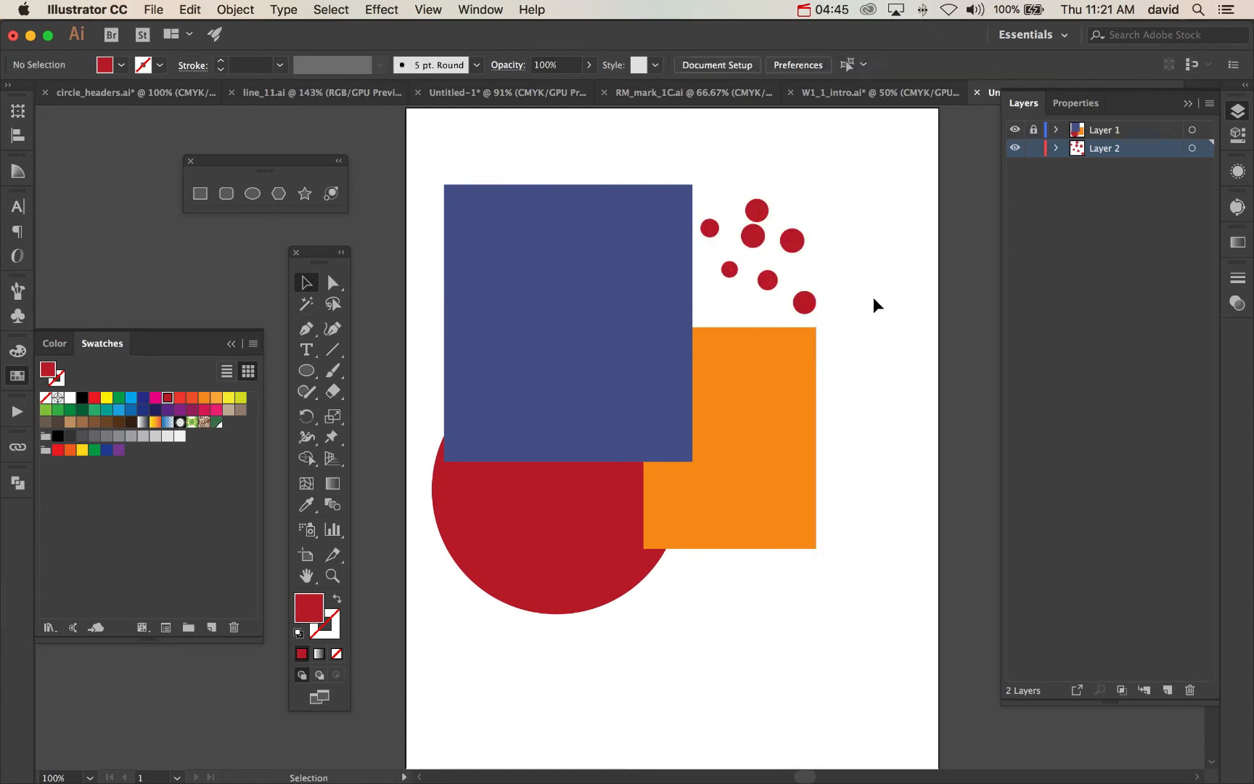
Duplicate the small red circles over the blue rectangle's left edge and fill the copies with light orange
left_click_drag(846, 195, 703, 319)
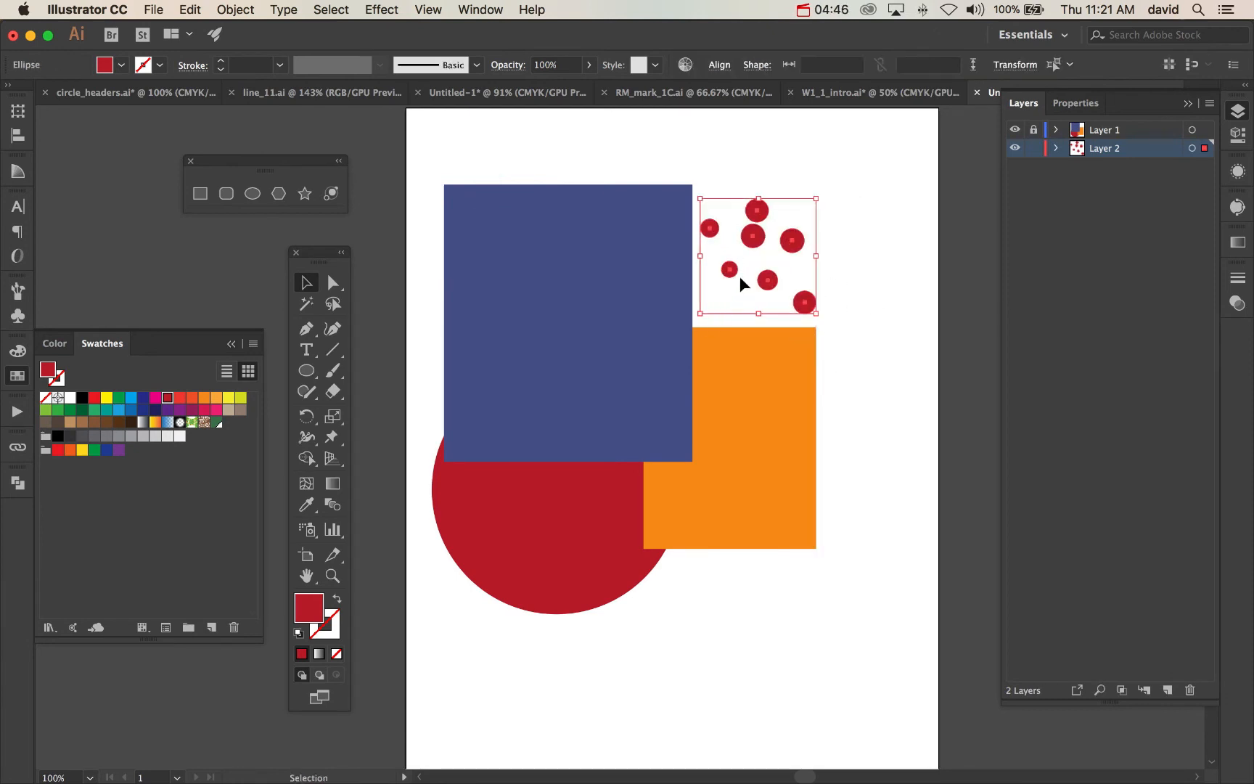
left_click_drag(752, 239, 455, 276)
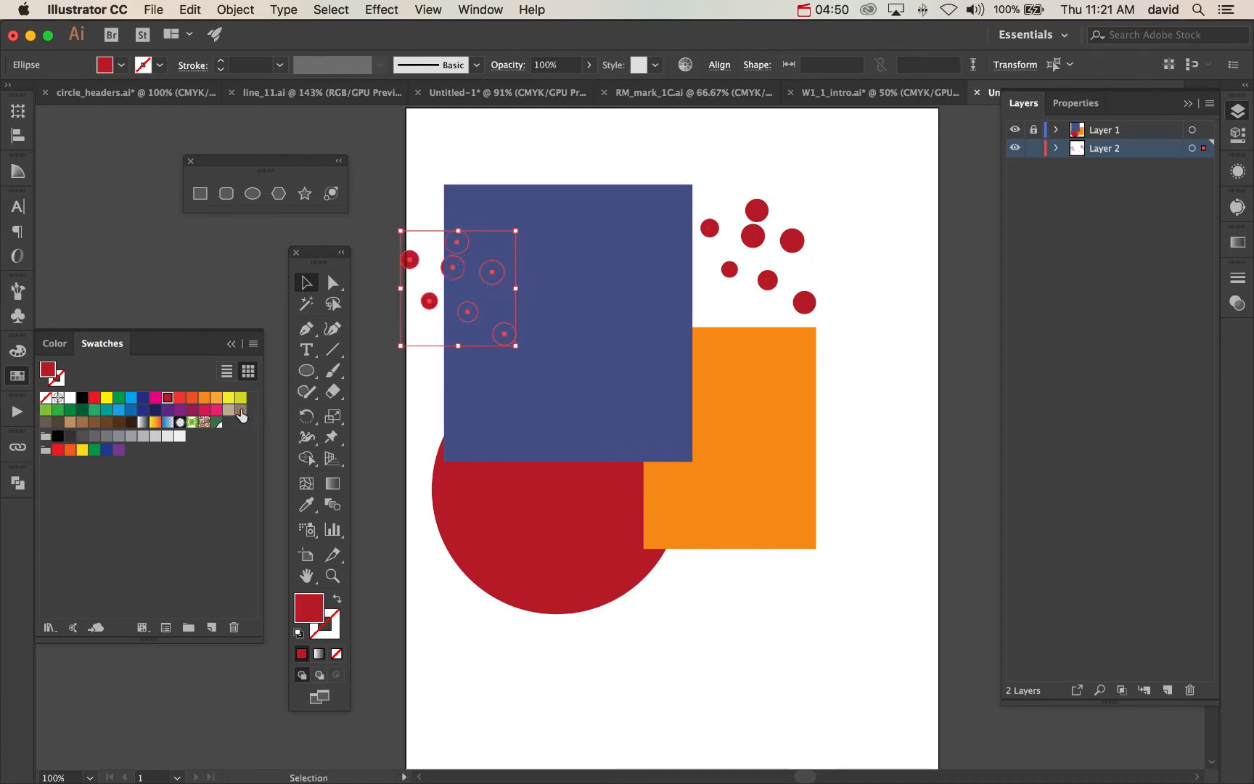
left_click(216, 396)
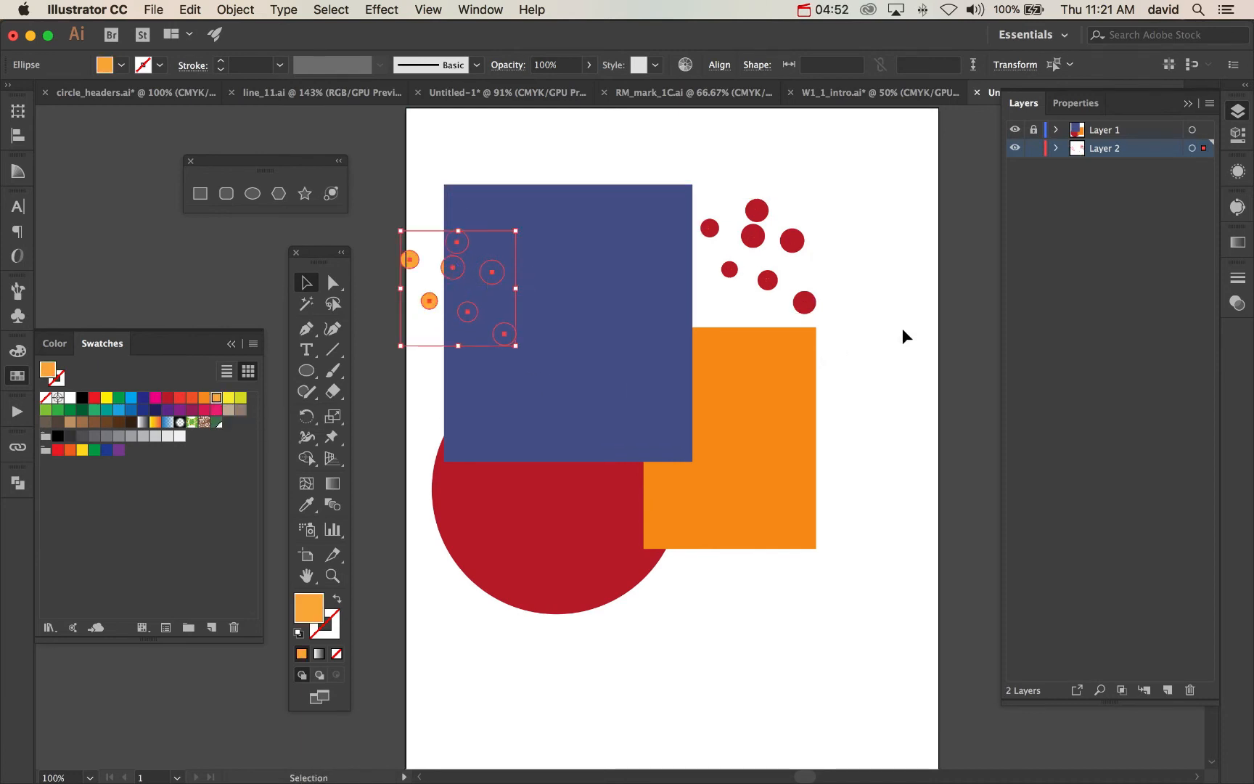
Cut the light orange circles, create a new layer above Layer 1, and paste them into it in place
key("super+x")
left_click(1122, 132)
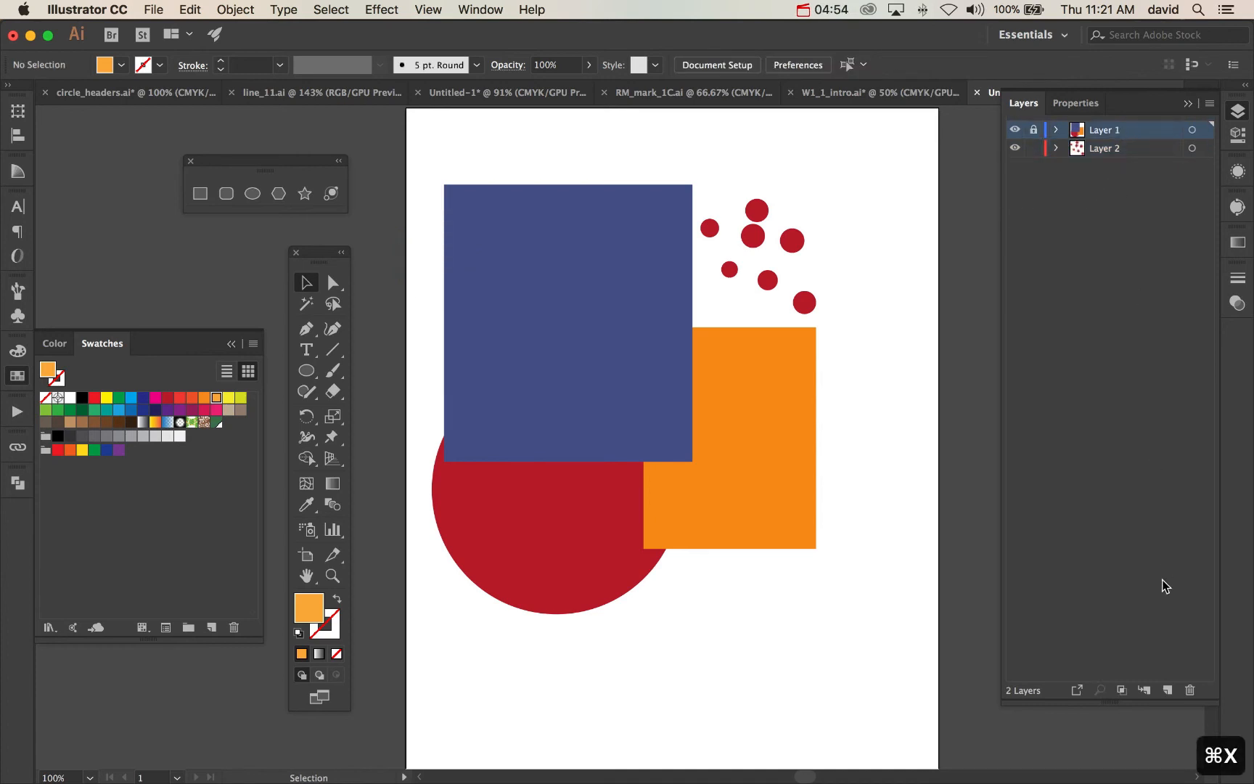
left_click(1167, 688)
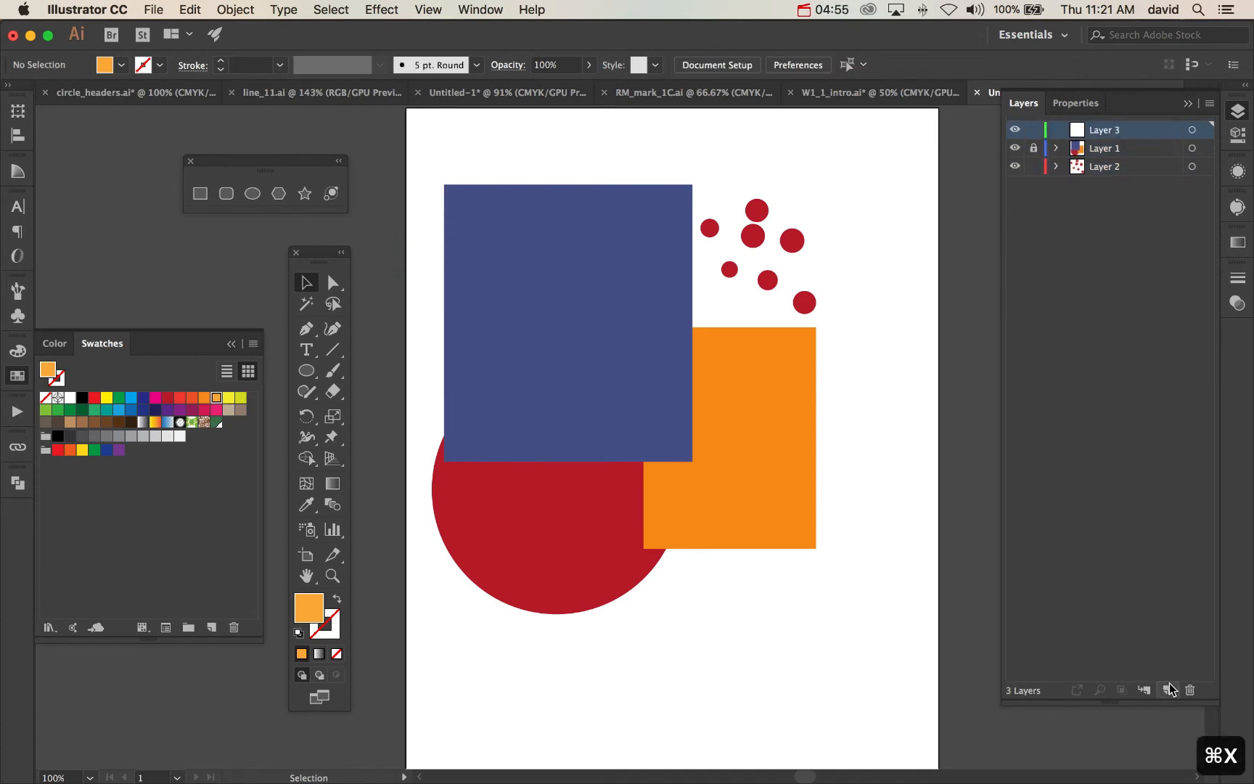
left_click(177, 8)
left_click(229, 160)
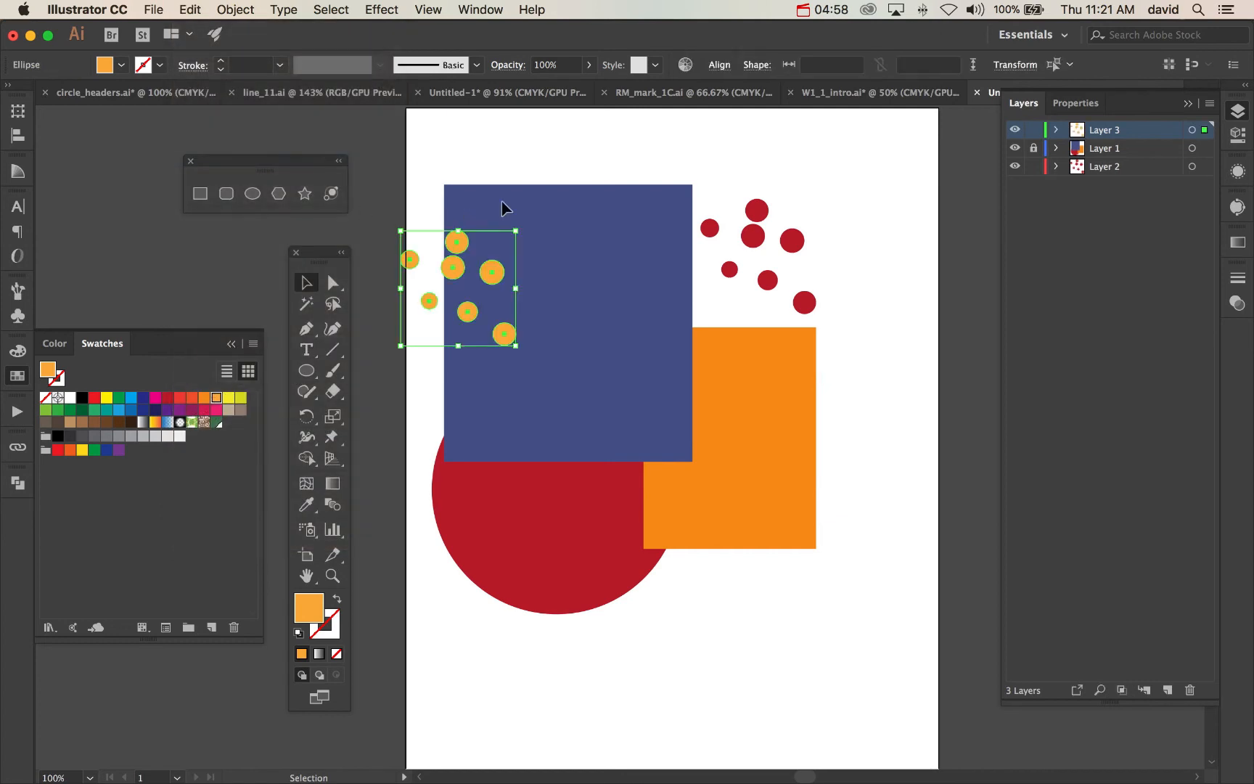
left_click(544, 154)
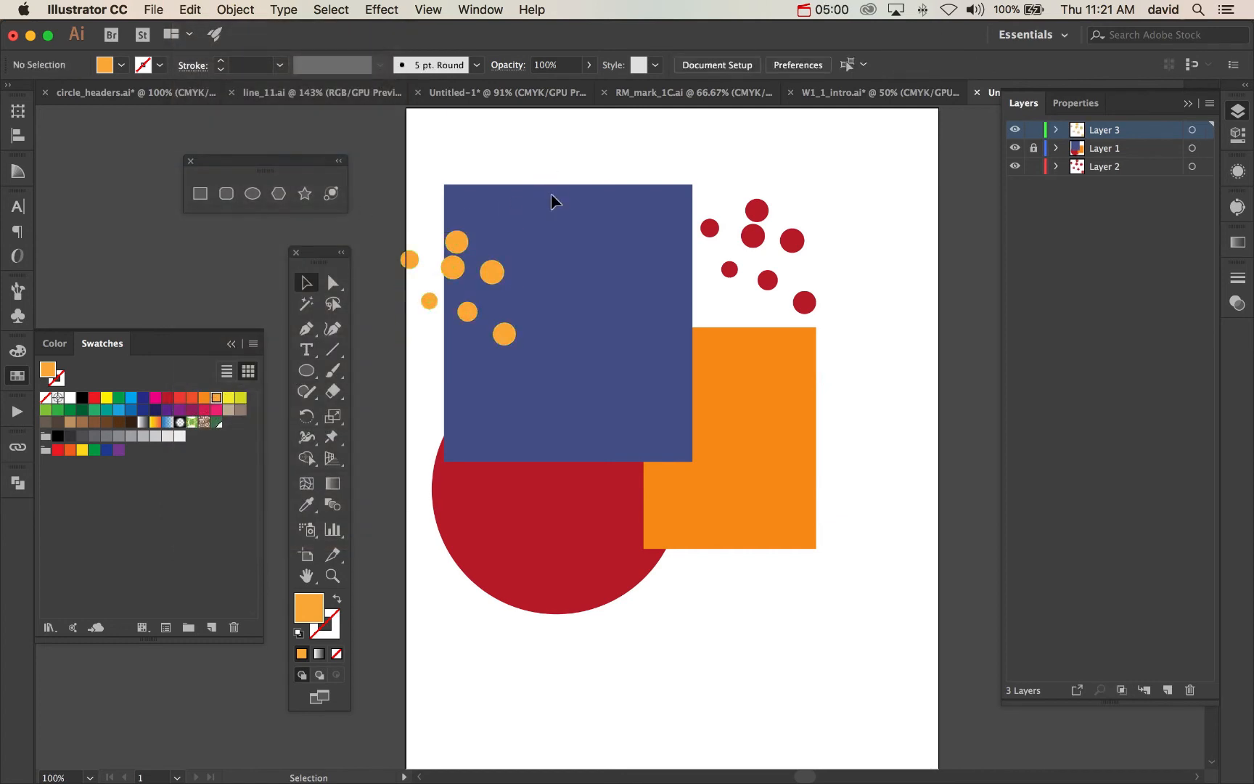
Lock Layer 2 and duplicate the light orange circles repeatedly across the blue rectangle and large red circle
left_click(1033, 167)
key("super+a")
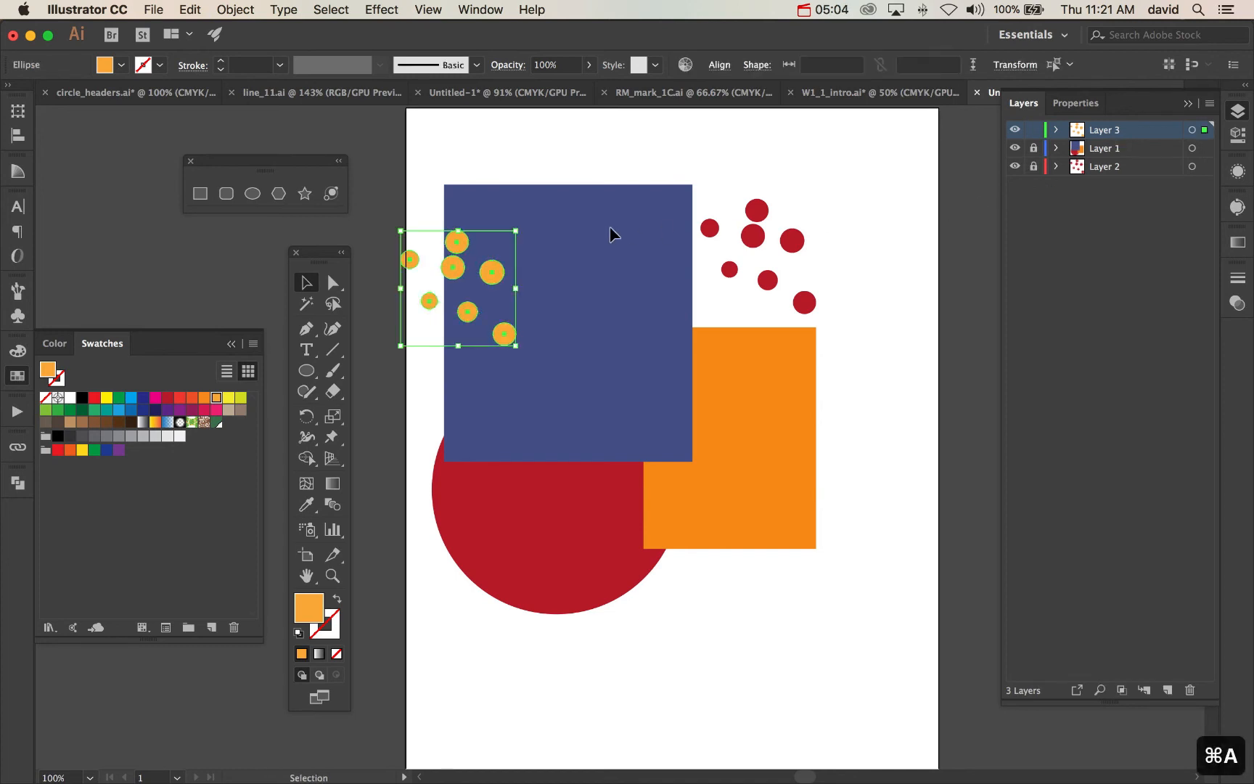
left_click_drag(494, 274, 648, 460)
Scale all the light orange circles down to under half size and move them over the blue rectangle's upper-left corner
key("super+a")
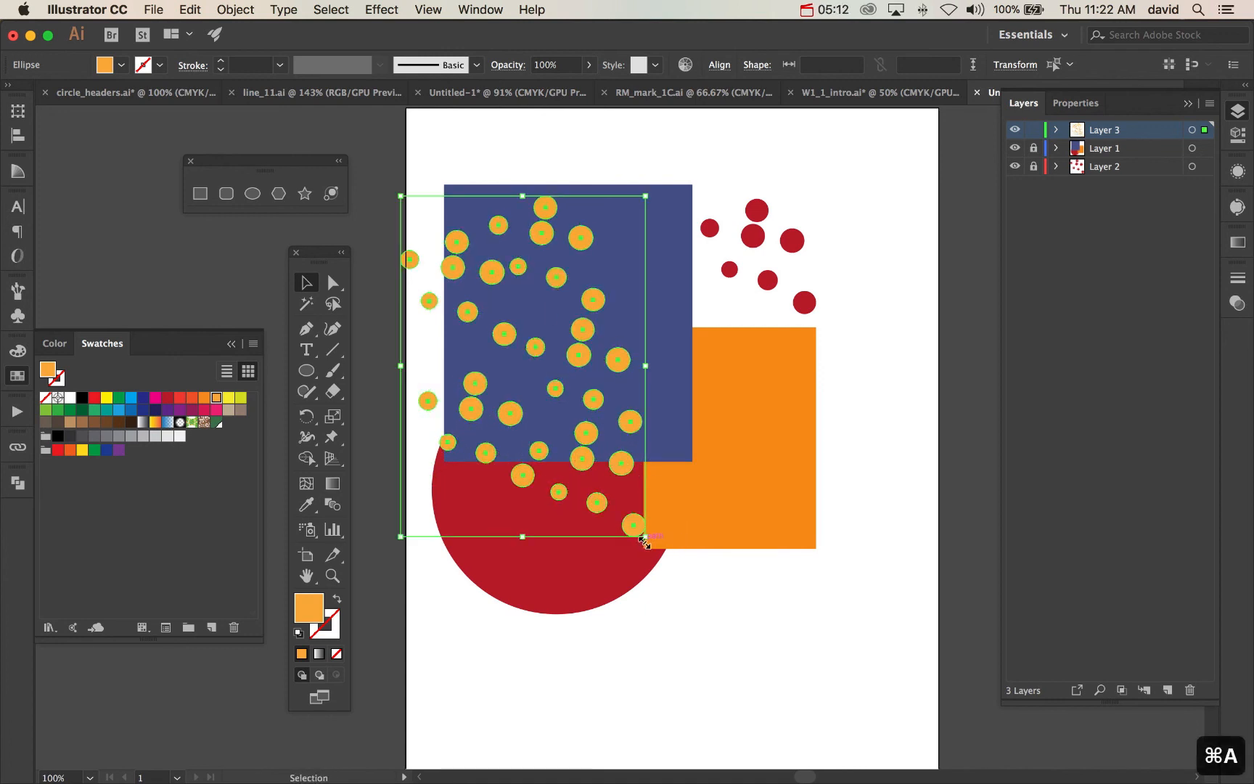
left_click_drag(644, 538, 576, 398)
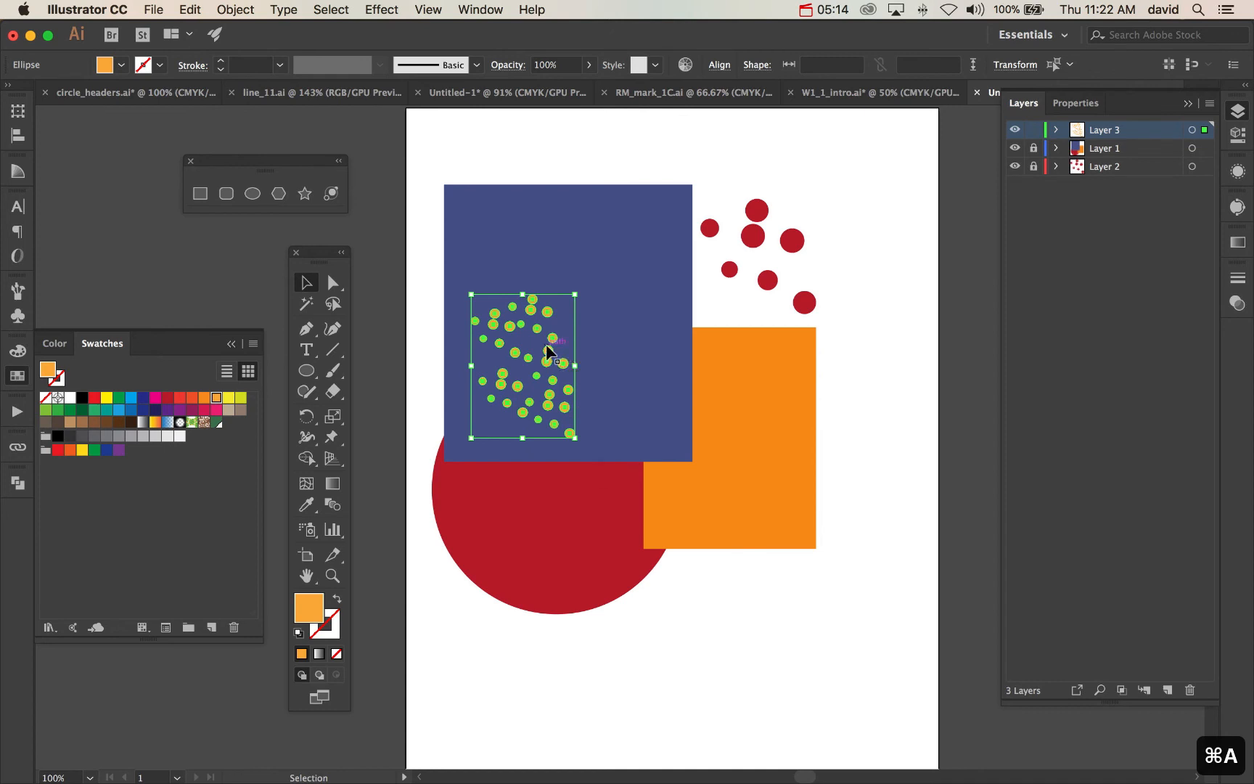
left_click_drag(546, 344, 508, 199)
left_click(593, 161)
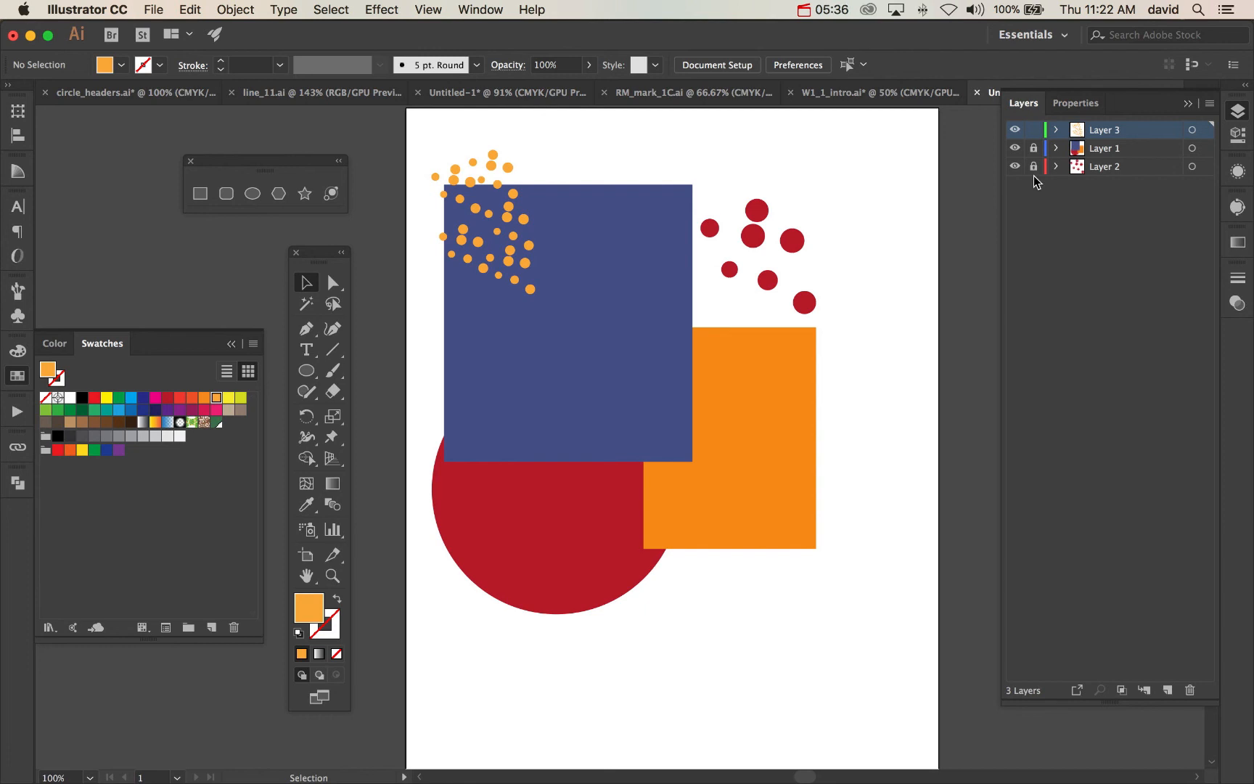
Lock Layer 3, unlock Layer 1, and move the large red circle up and right behind the two rectangles
left_click(1034, 129)
left_click(1034, 164)
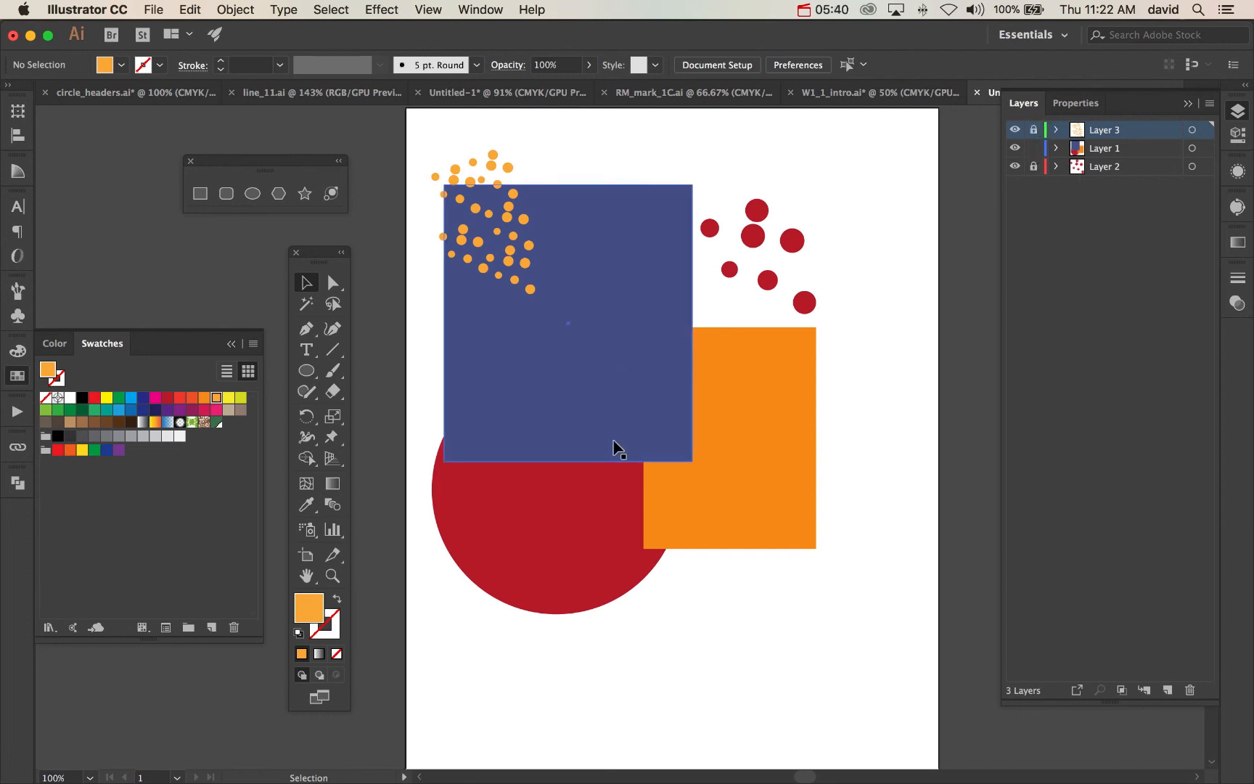
left_click_drag(576, 565, 688, 481)
left_click(689, 660)
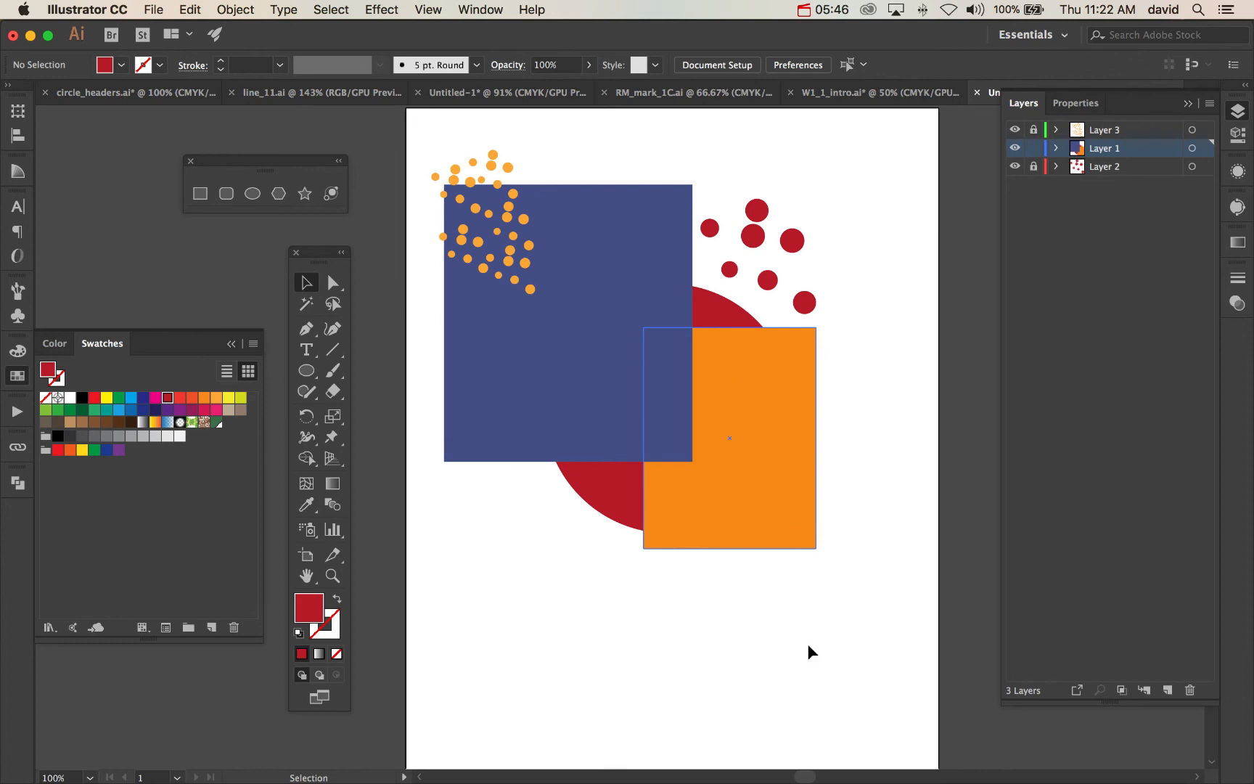
Select the three large Layer 1 shapes together to check what is selectable, and deselect them
left_click_drag(823, 651, 546, 374)
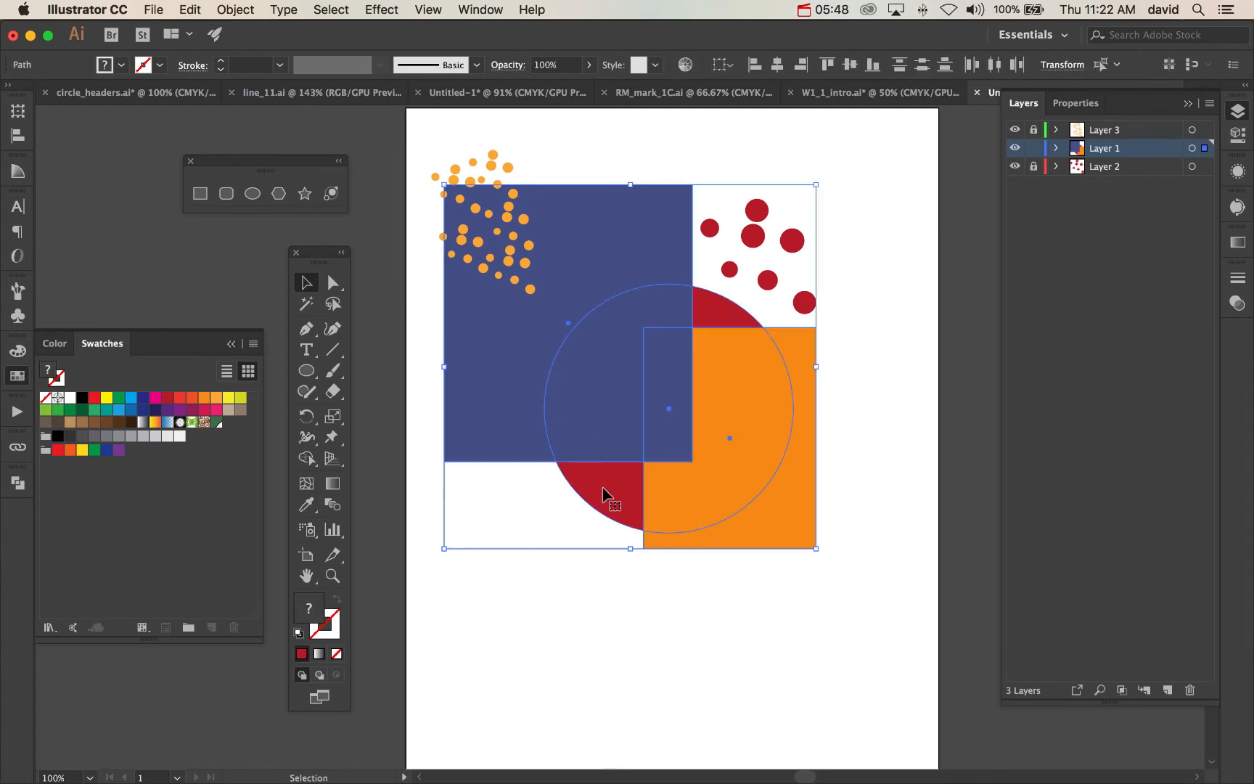
left_click(640, 599)
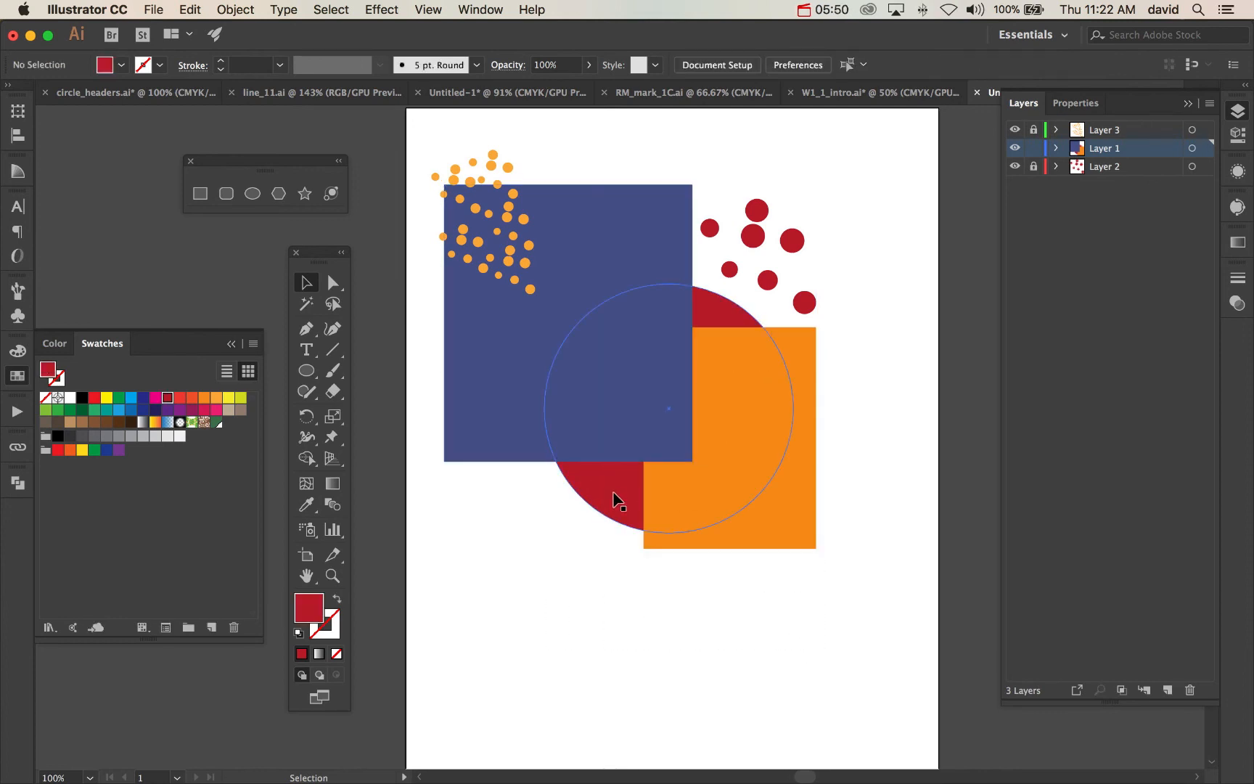
Lock the large red circle, and test the lock by moving the blue and orange rectangles away and undoing that move
left_click(613, 488)
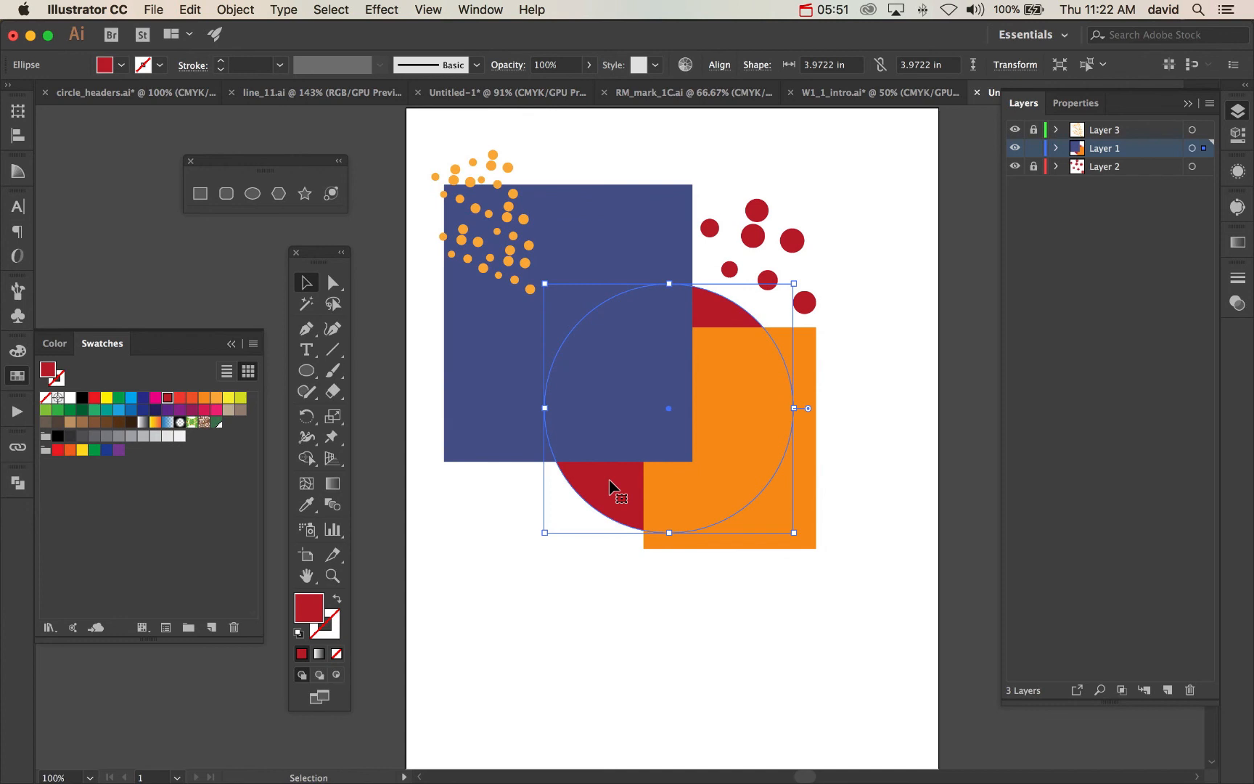
left_click(235, 10)
mouse_move(273, 106)
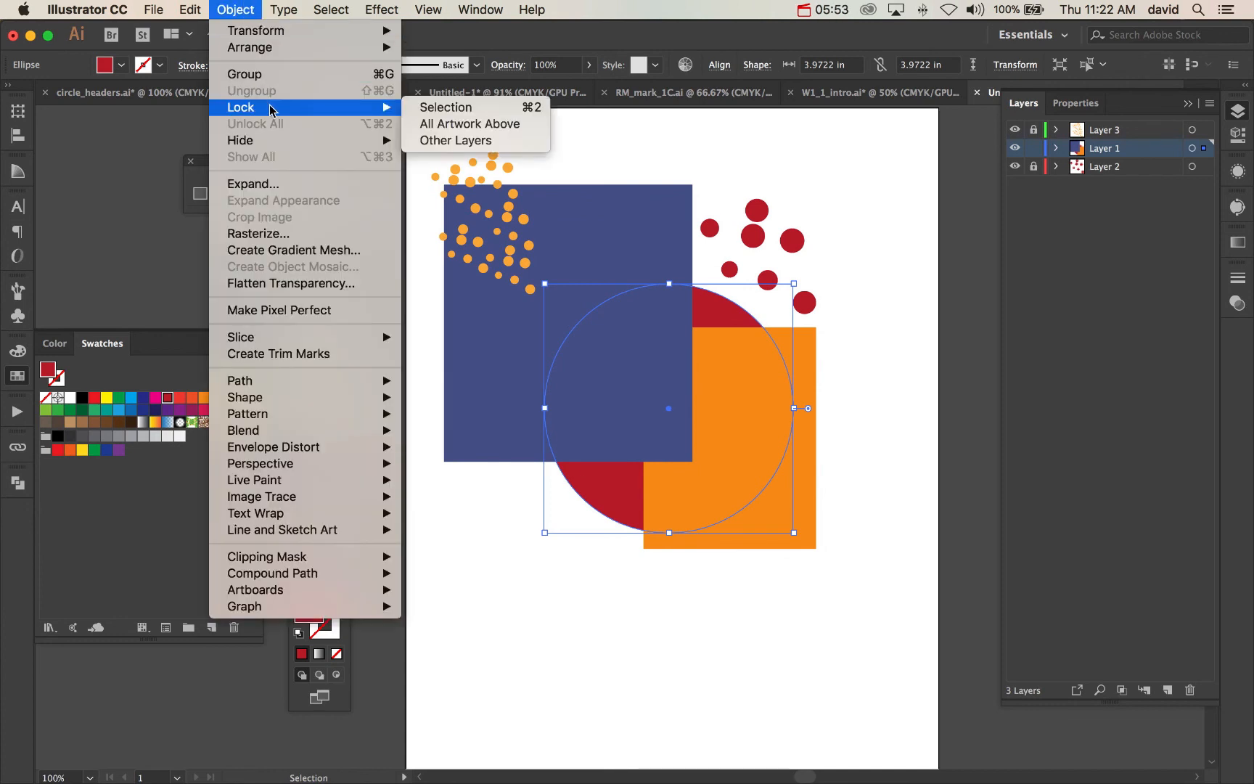
left_click(427, 107)
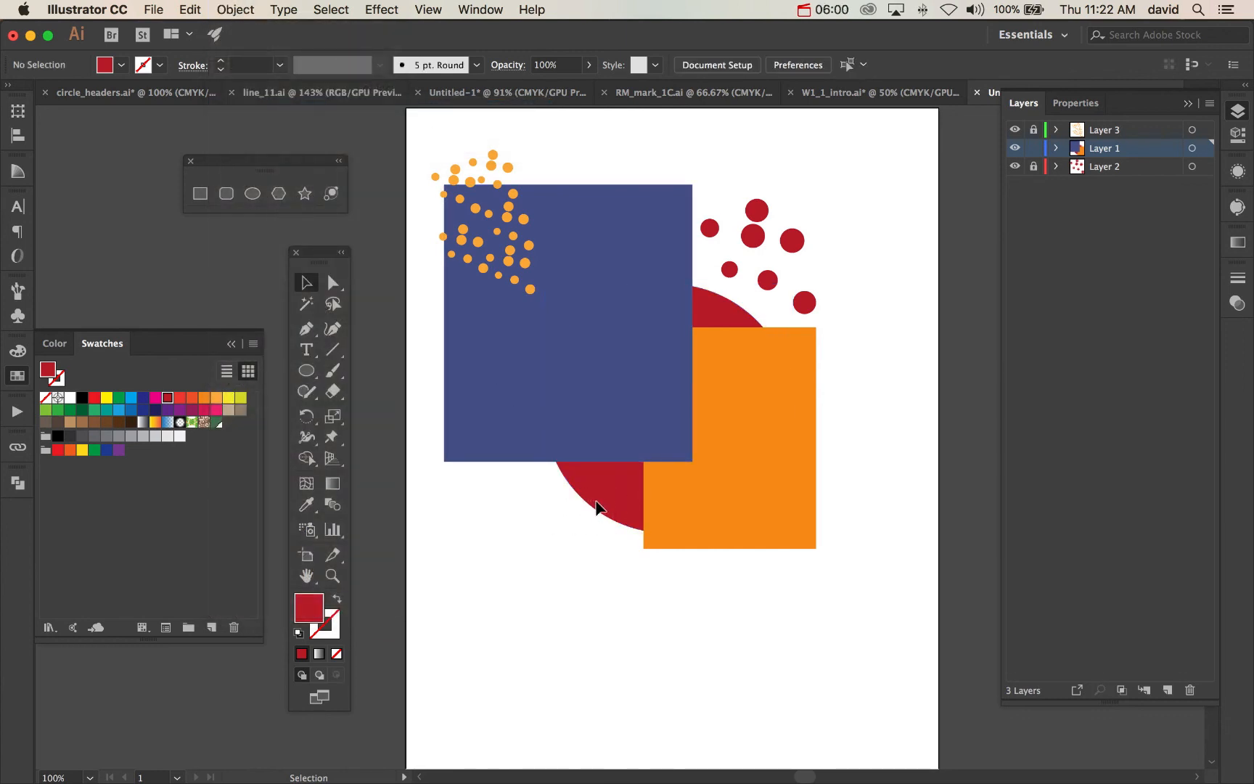
left_click_drag(752, 666, 791, 656)
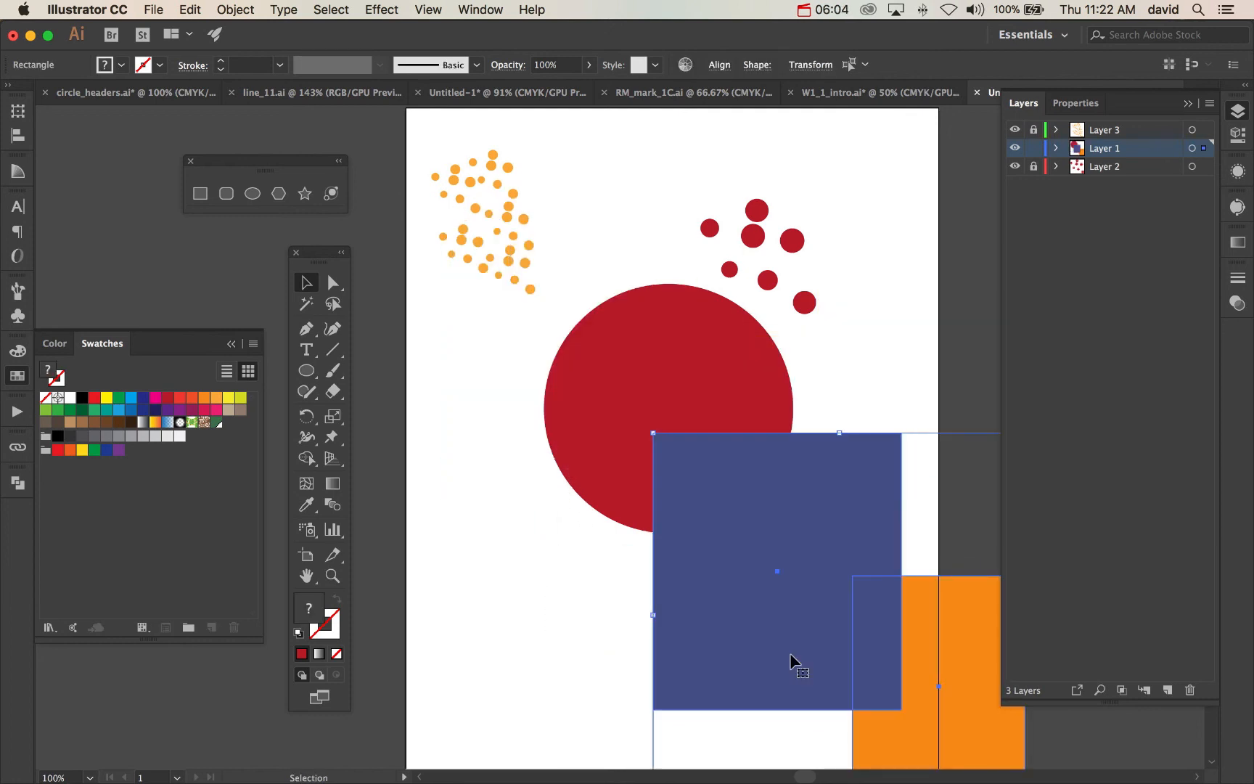
key("super+z")
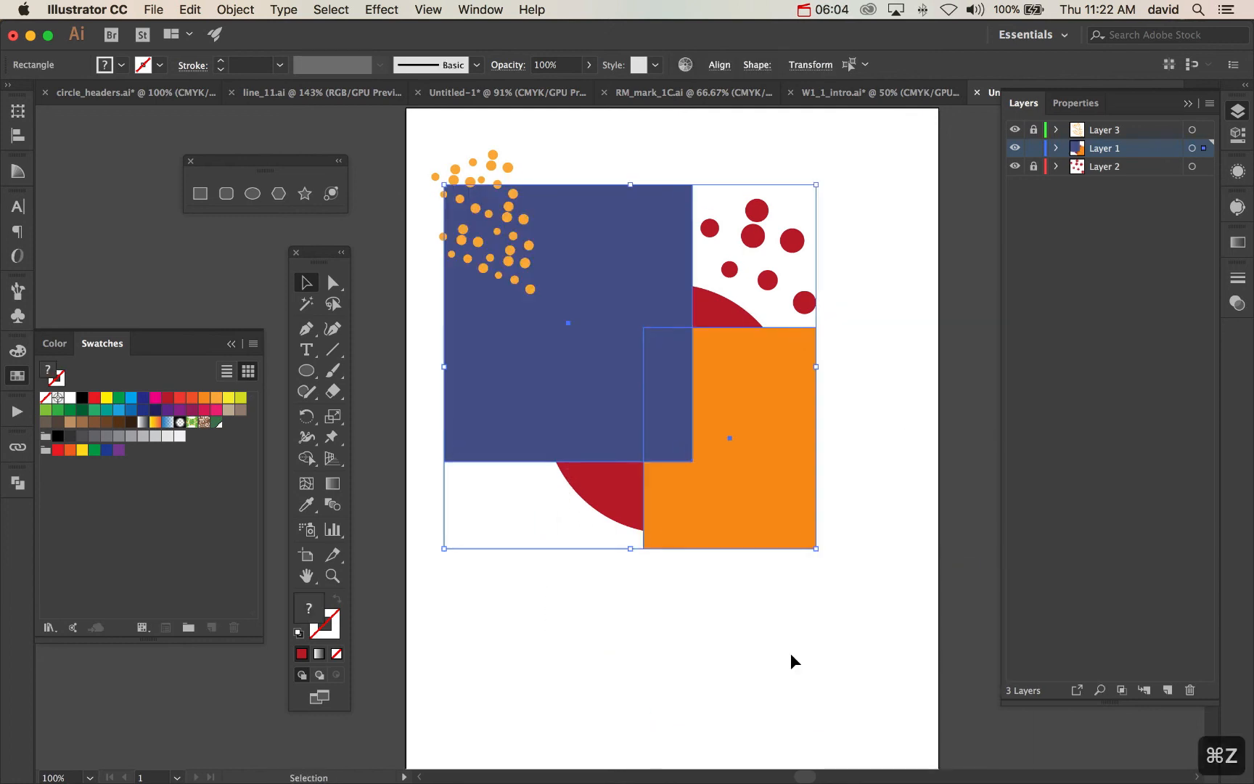
Unlock all objects and move the large red circle slightly left and down behind the two rectangles
left_click(231, 9)
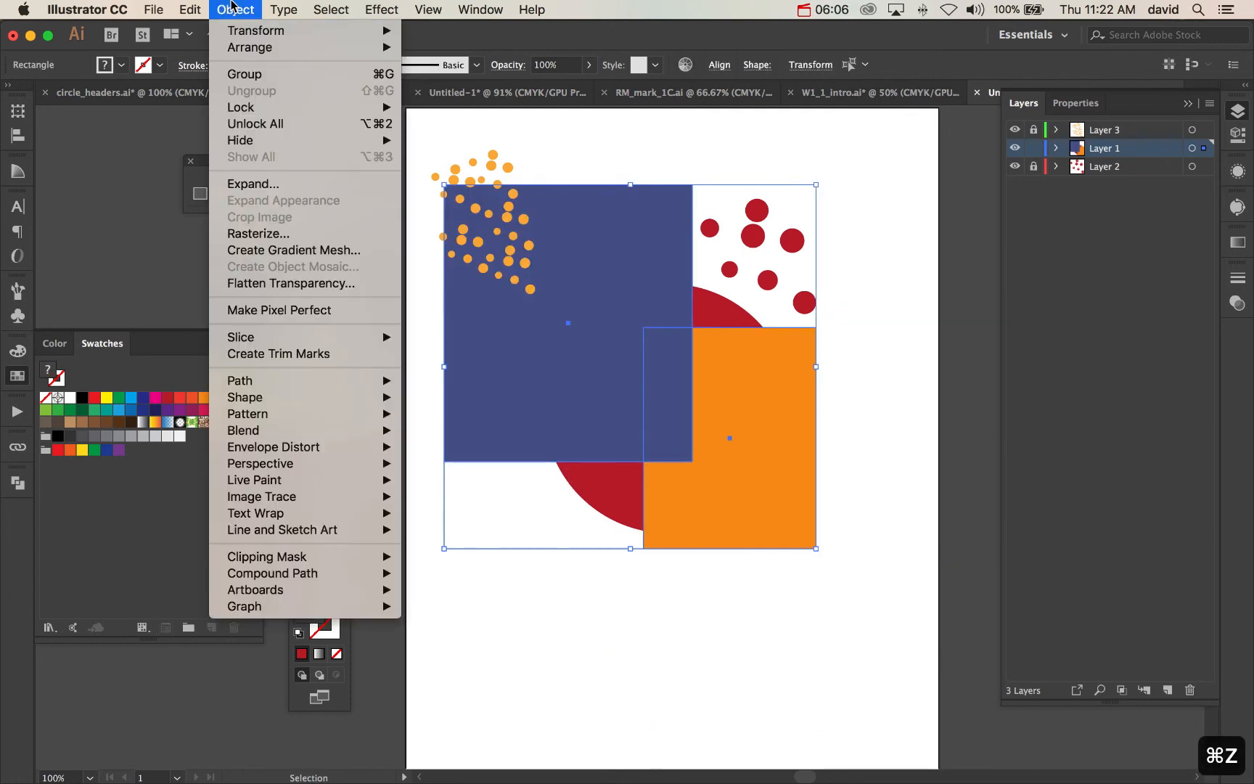
left_click(277, 123)
left_click(532, 577)
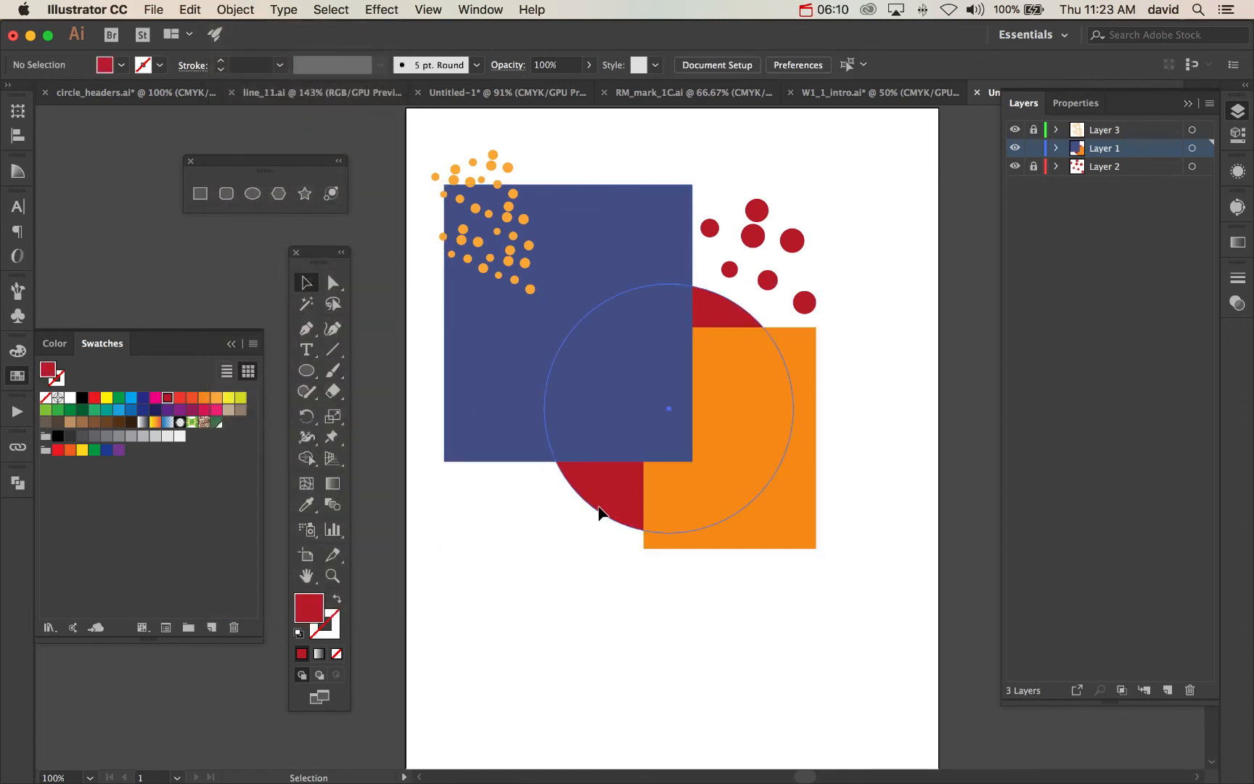
left_click_drag(597, 518, 569, 516)
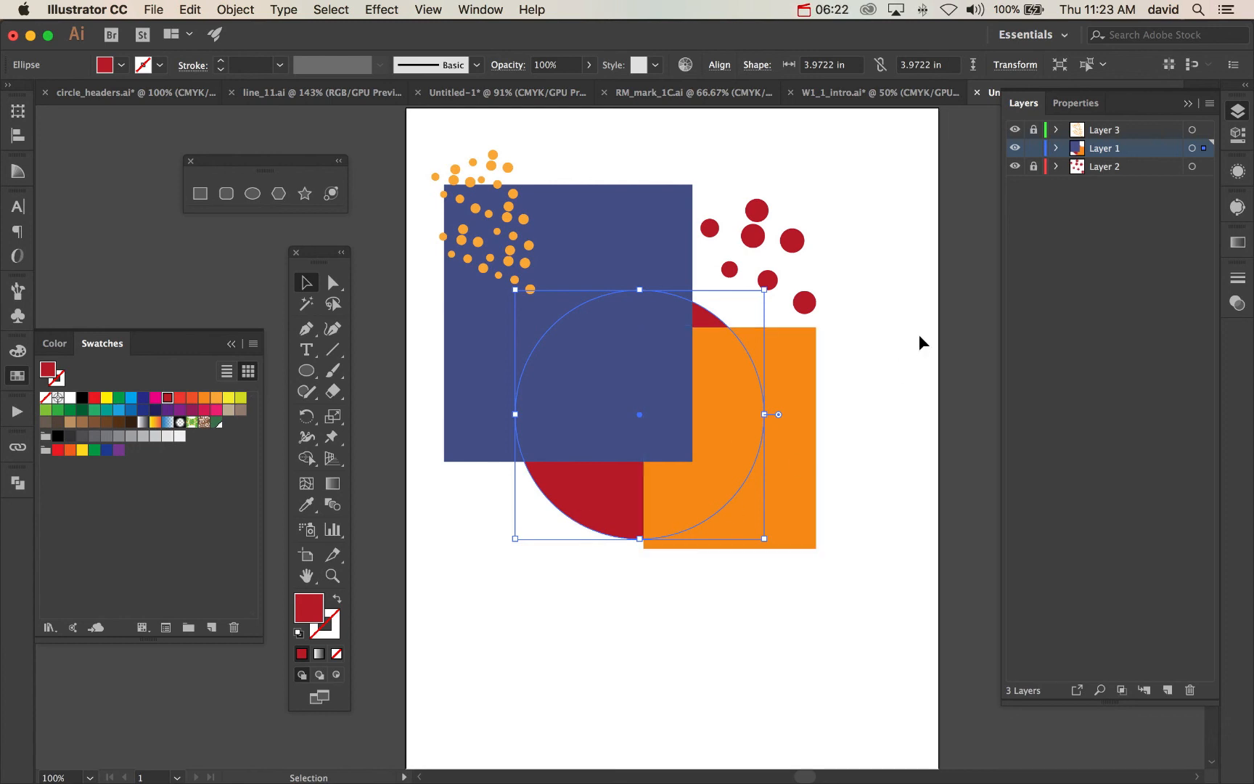
Switch the layer lock from Layer 3 to Layer 1, and lock the small orange circles lying over the blue rectangle
left_click(1031, 148)
left_click(1034, 130)
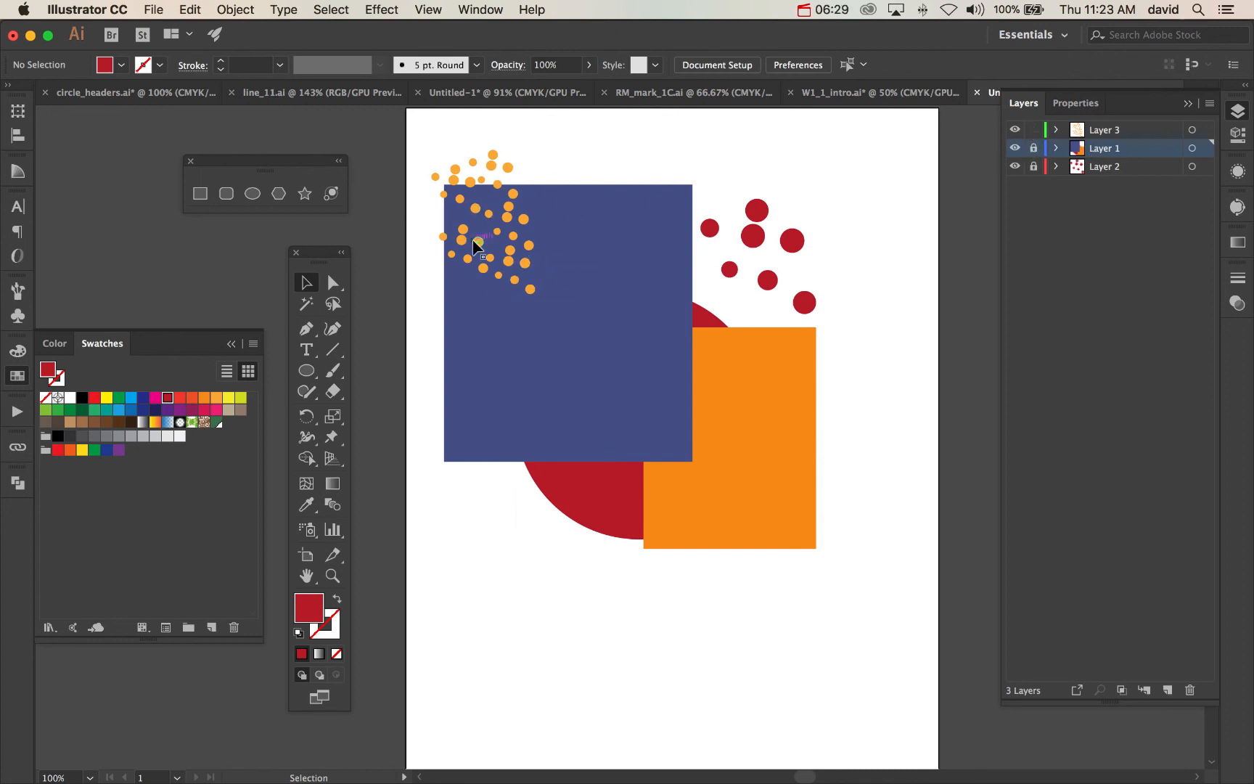
left_click_drag(424, 218, 573, 351)
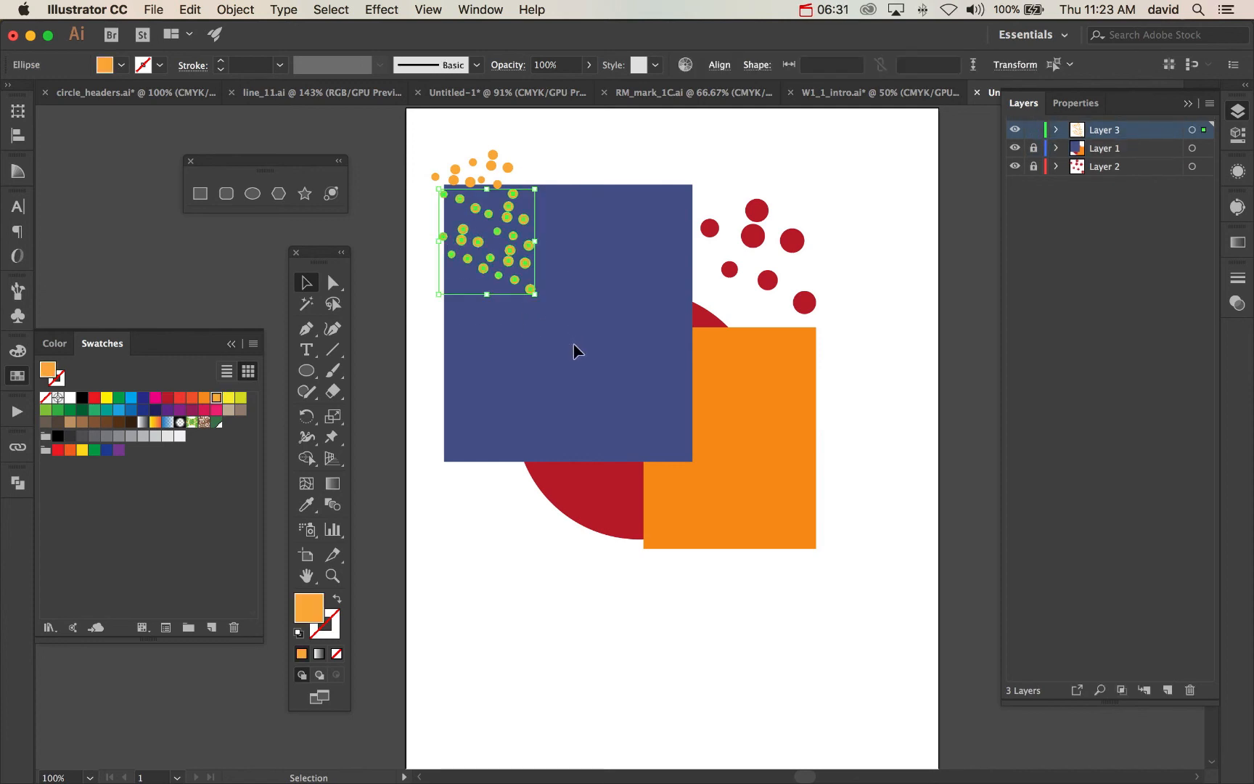
key("super+2")
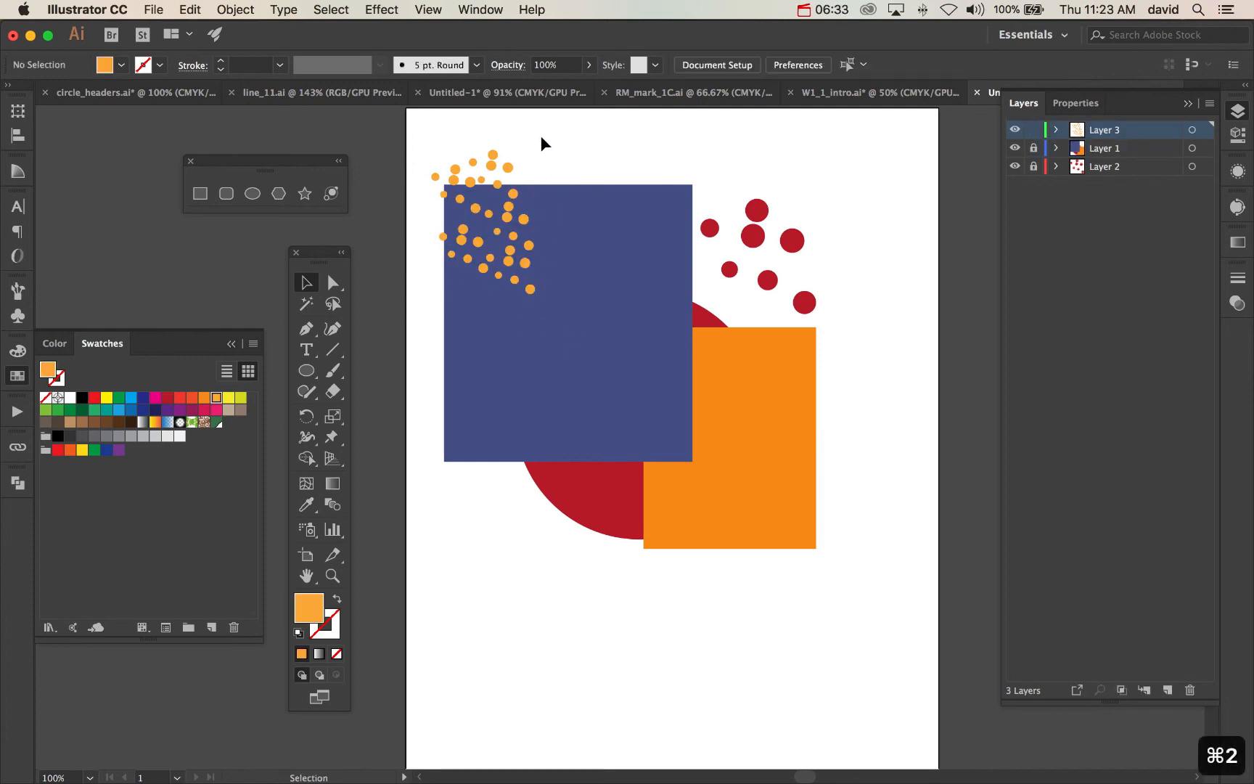
Enlarge the unlocked orange circles along the blue rectangle's top edge to about double size and move them down inside it
left_click_drag(544, 142, 406, 222)
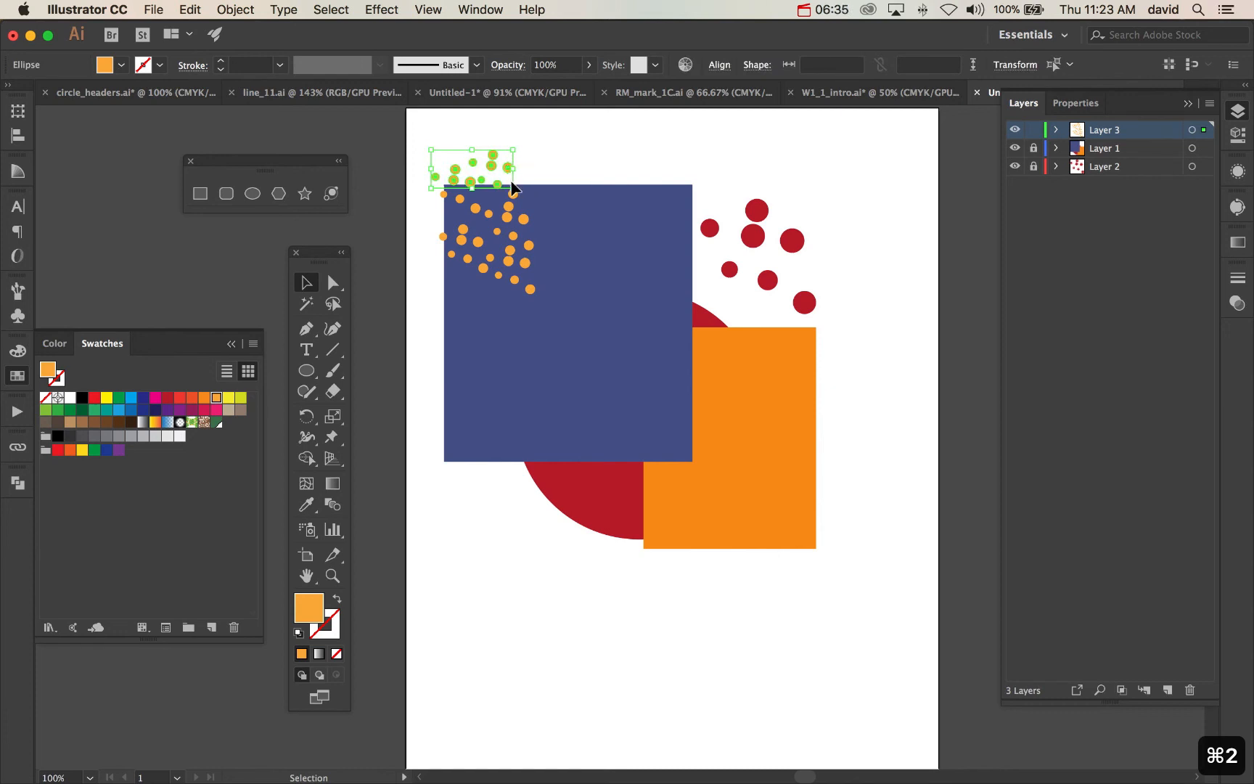
left_click_drag(514, 188, 611, 277)
left_click_drag(560, 185, 588, 307)
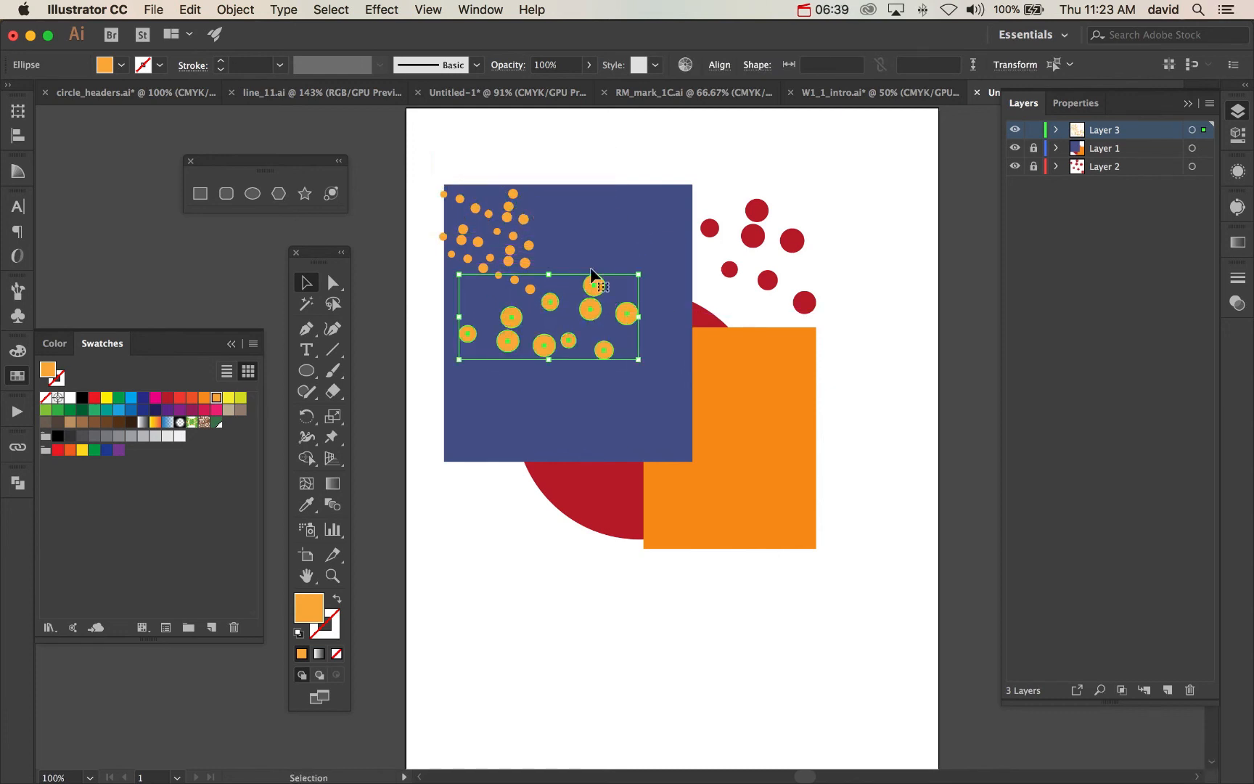
left_click(599, 149)
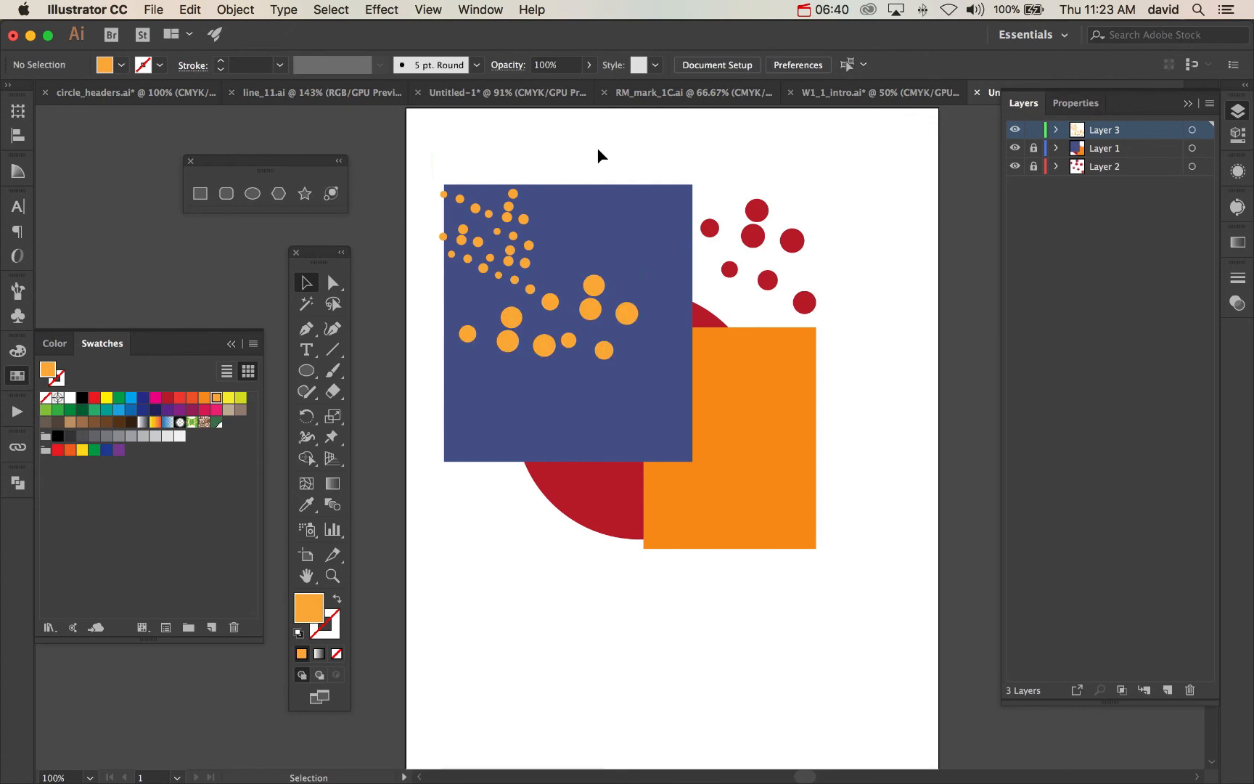
Unlock all the locked orange circles on Layer 3
key("ctrl+alt+2")
left_click(598, 147)
key("super+alt+2")
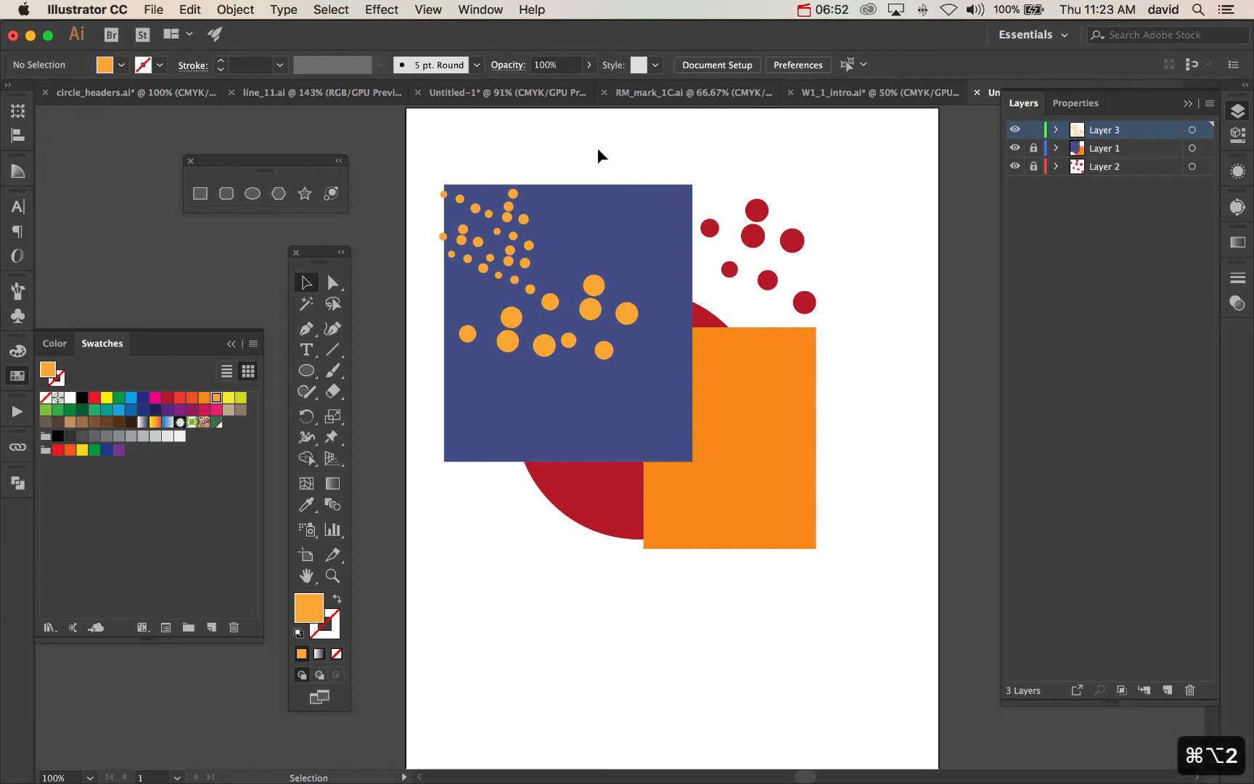